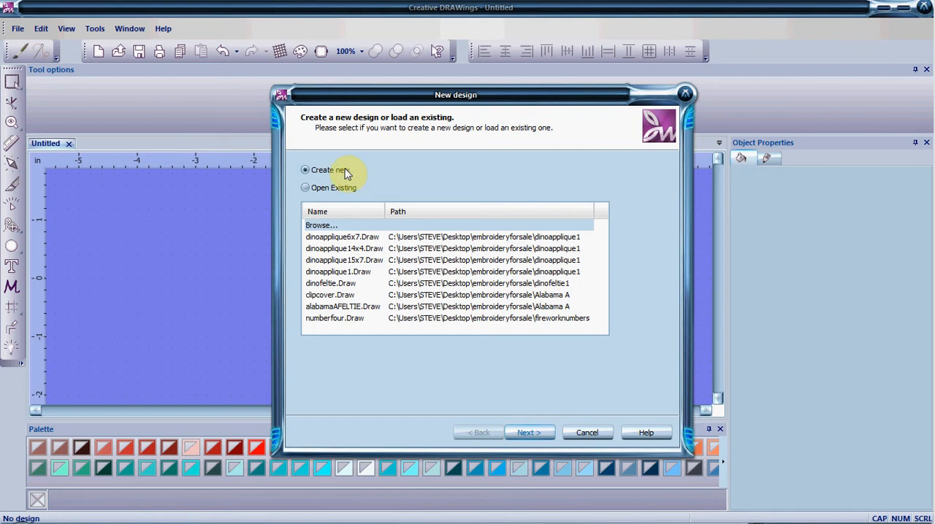
# Create a new design on white Standard Normal fabric, with the artwork file mousehead.jpg opened as a backdrop
pyautogui.click(529, 433)
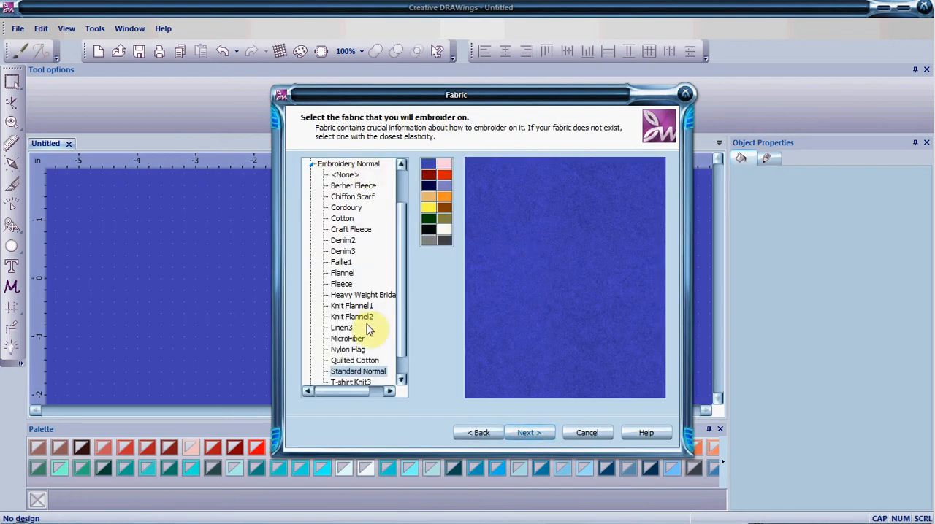
pyautogui.click(369, 371)
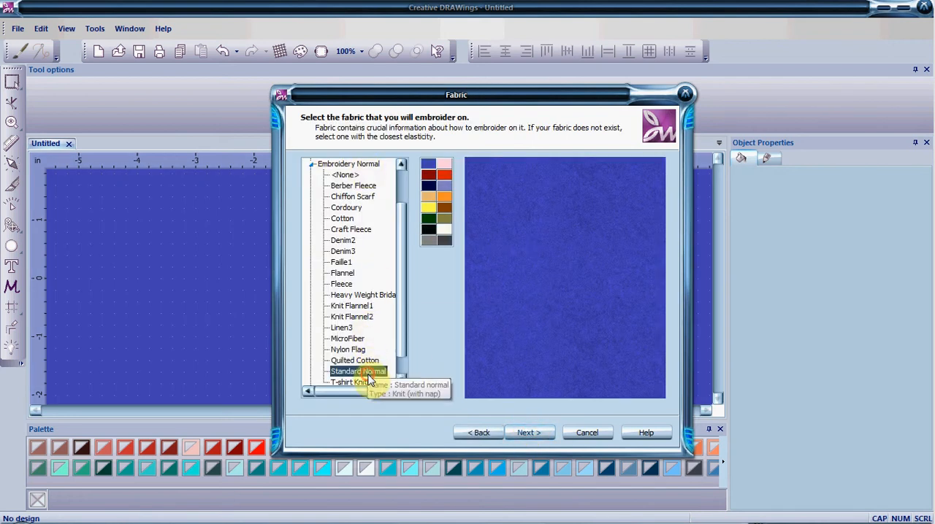
pyautogui.click(445, 233)
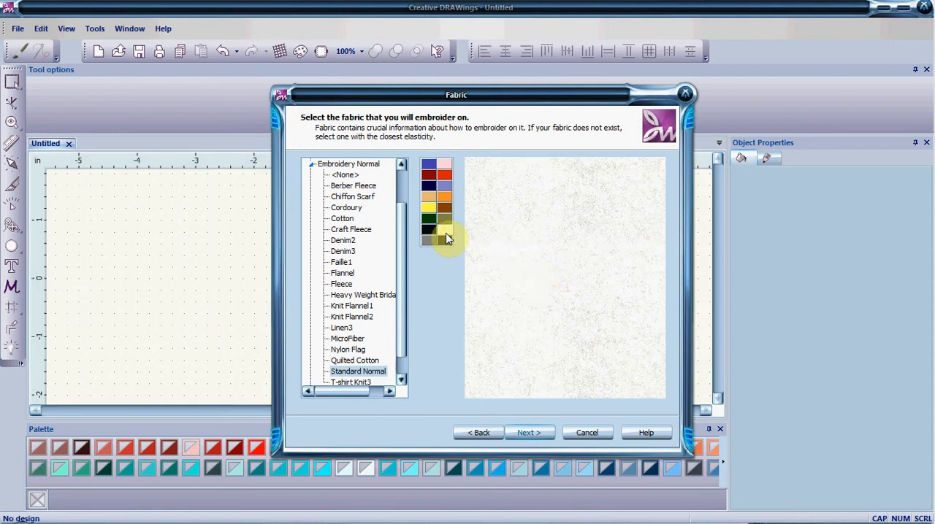
pyautogui.click(529, 433)
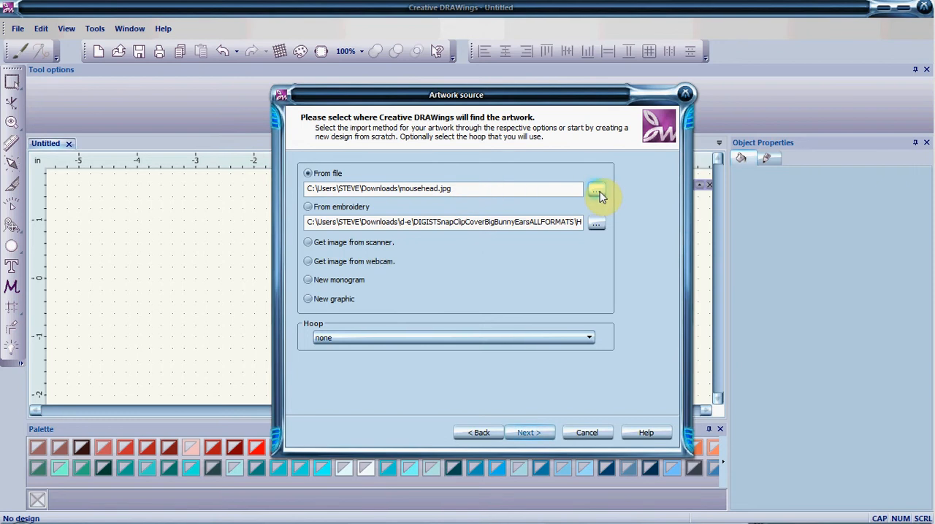
pyautogui.click(539, 432)
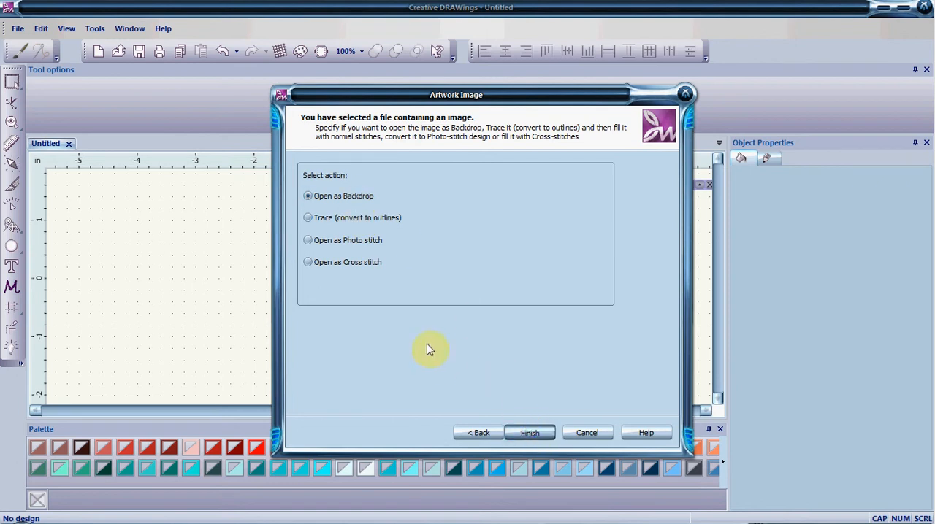
pyautogui.press('Escape')
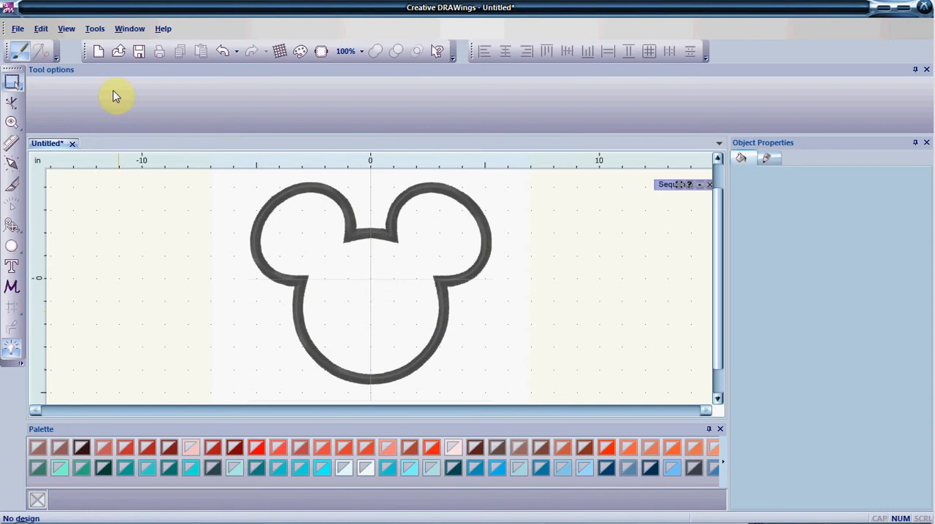
pyautogui.click(67, 29)
pyautogui.moveTo(108, 130)
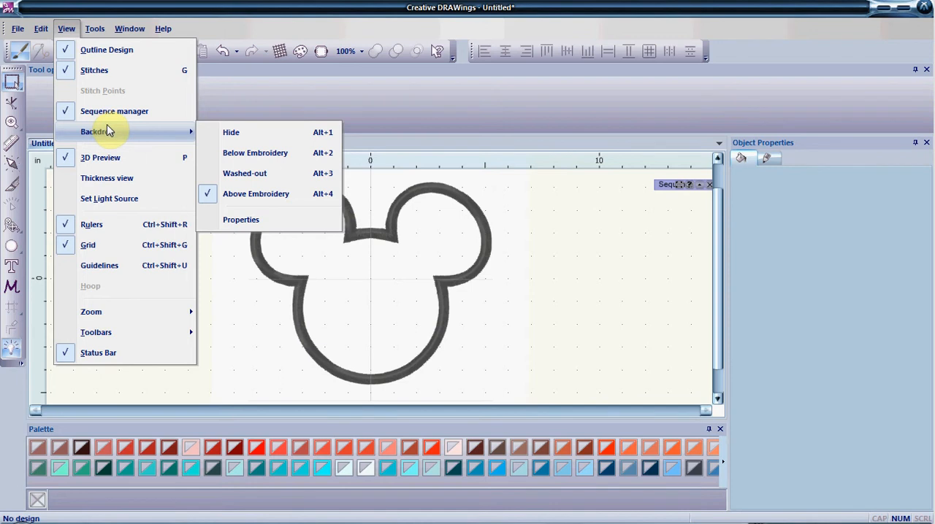
pyautogui.click(67, 29)
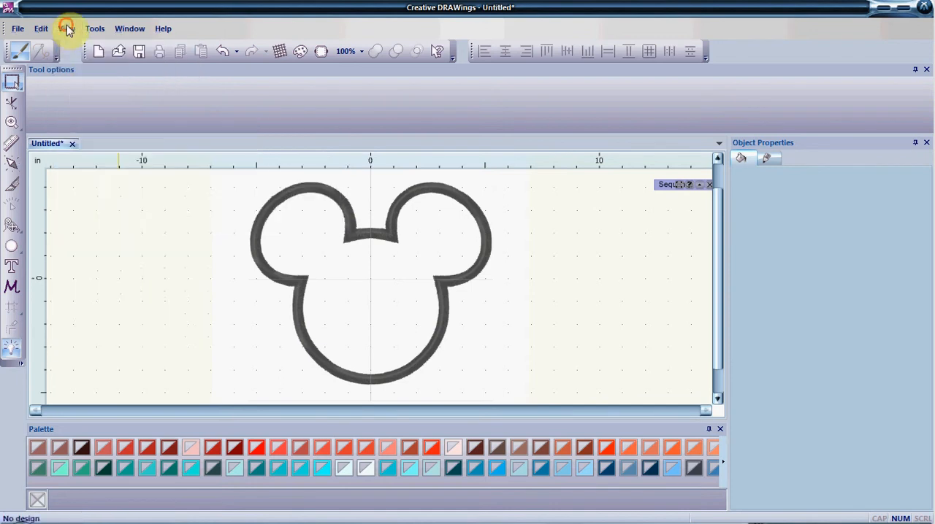
pyautogui.click(13, 230)
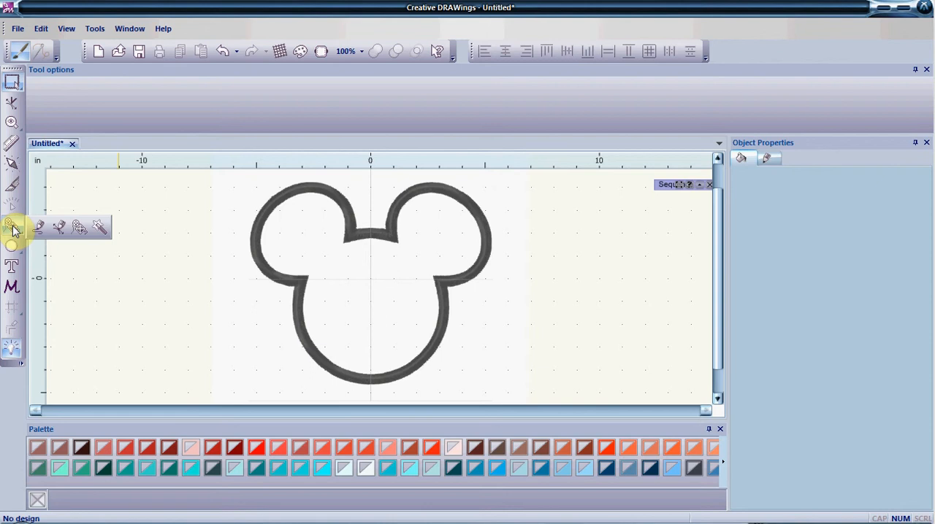
pyautogui.click(14, 230)
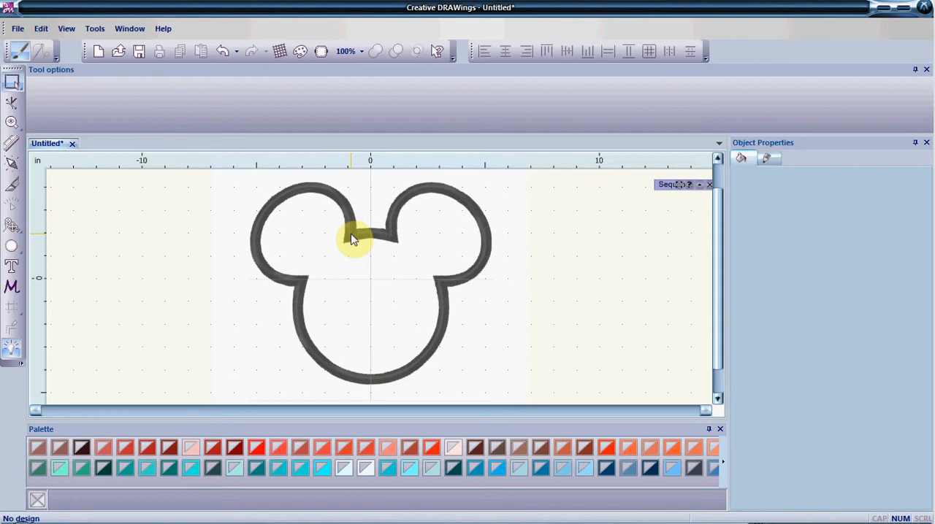
# Start an outline along the middle of the backdrop's dark border, tracing the shallow arc between the two ears
pyautogui.scroll(2, 351, 237)
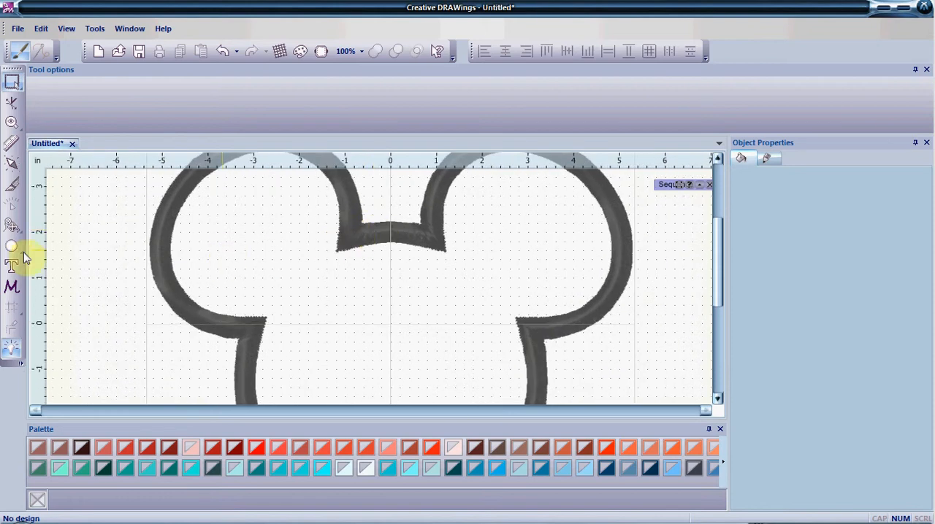
pyautogui.click(11, 225)
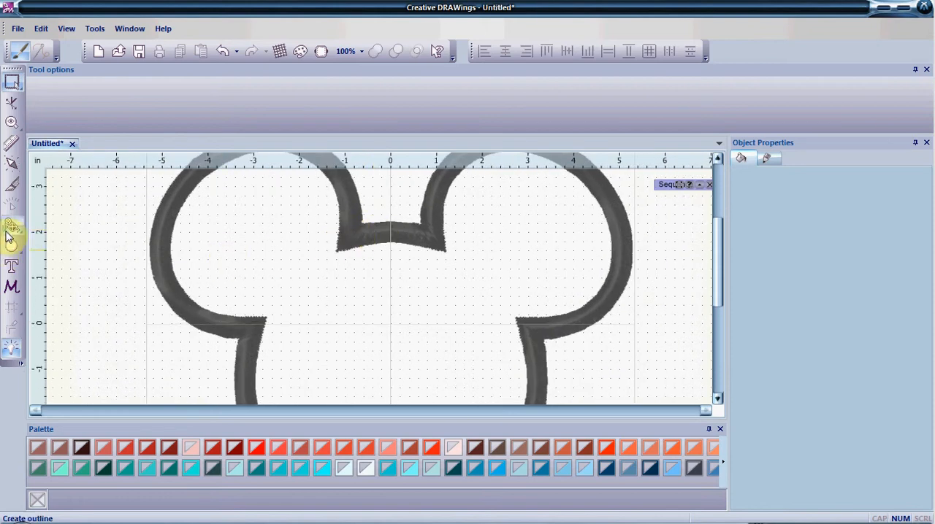
pyautogui.click(350, 233)
pyautogui.click(387, 230)
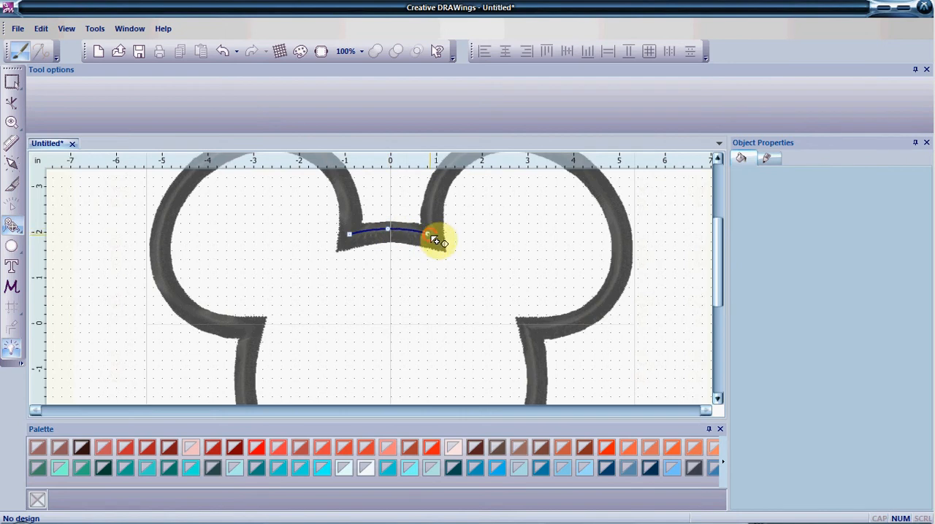
pyautogui.click(430, 234)
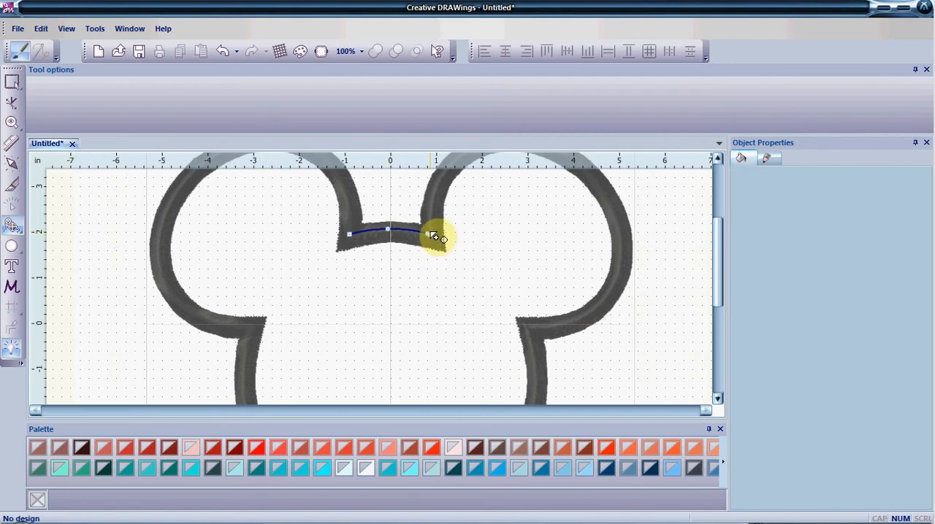
# Continue the outline around the right ear, down to the corner where the ear meets the face
pyautogui.click(435, 191)
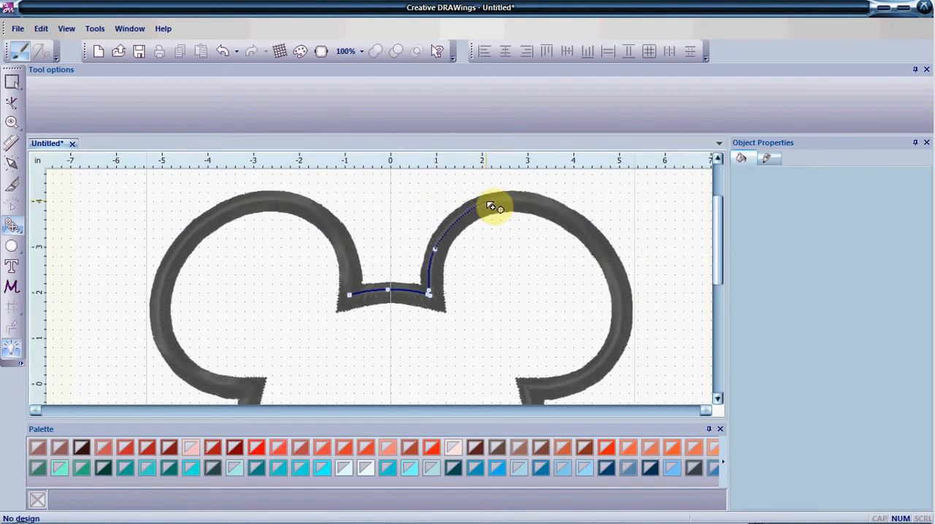
pyautogui.click(487, 202)
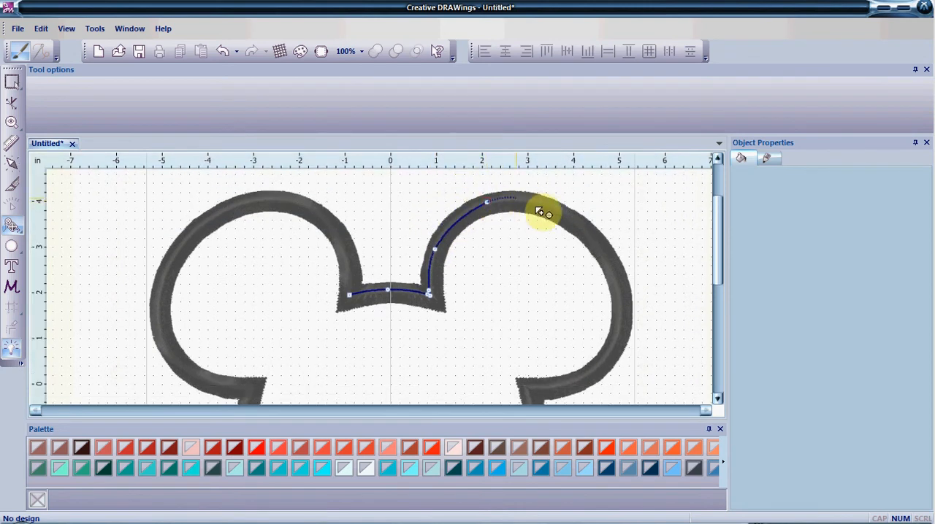
pyautogui.click(574, 223)
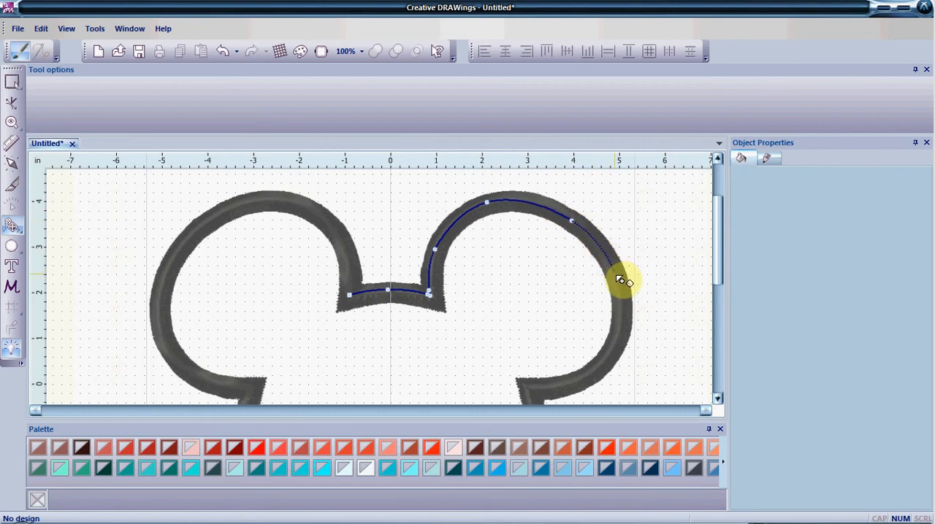
pyautogui.click(617, 278)
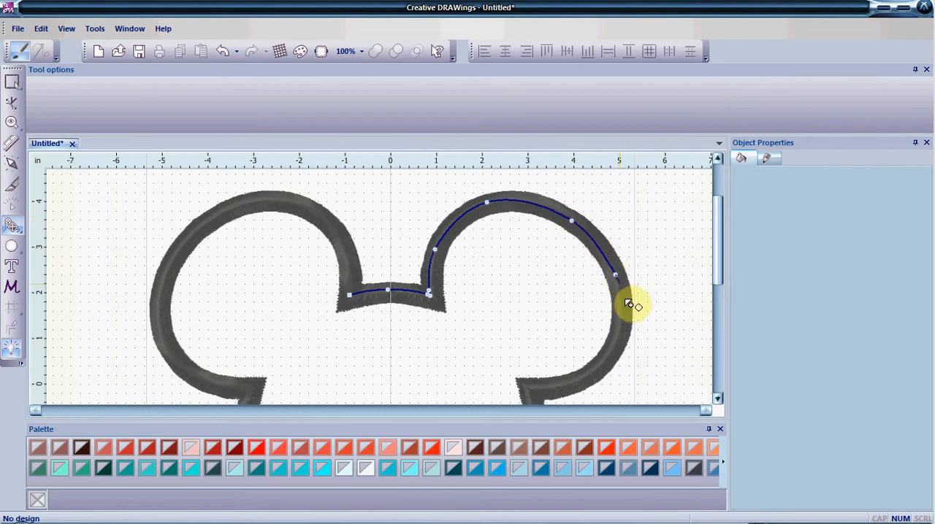
pyautogui.click(620, 338)
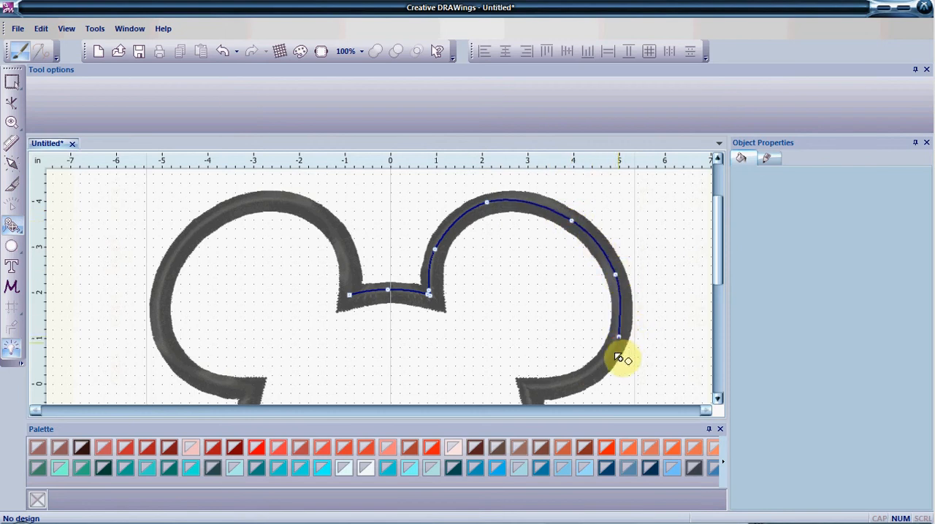
pyautogui.click(577, 380)
pyautogui.scroll(-1, 533, 360)
pyautogui.scroll(-1, 536, 358)
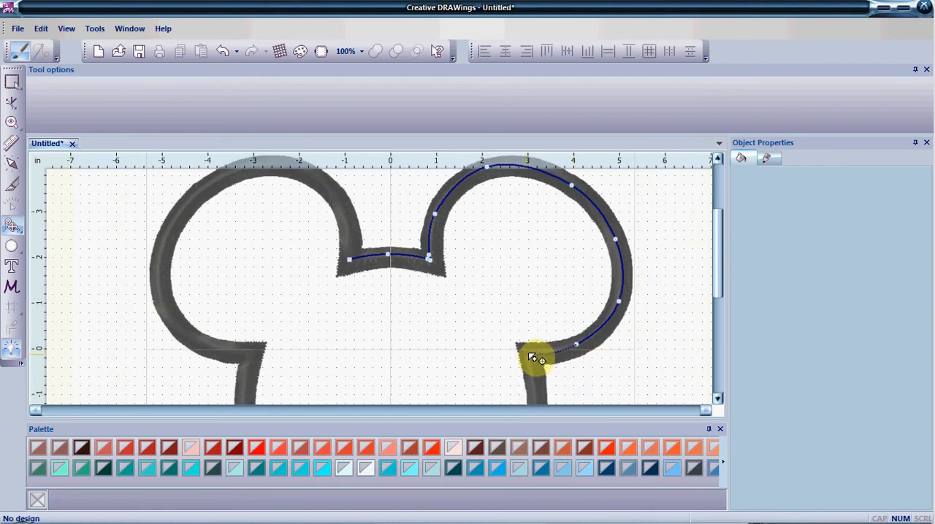
pyautogui.click(534, 356)
# Extend the outline down the right cheek, around the chin and up to the corner below the left ear
pyautogui.click(534, 382)
pyautogui.scroll(-4, 538, 390)
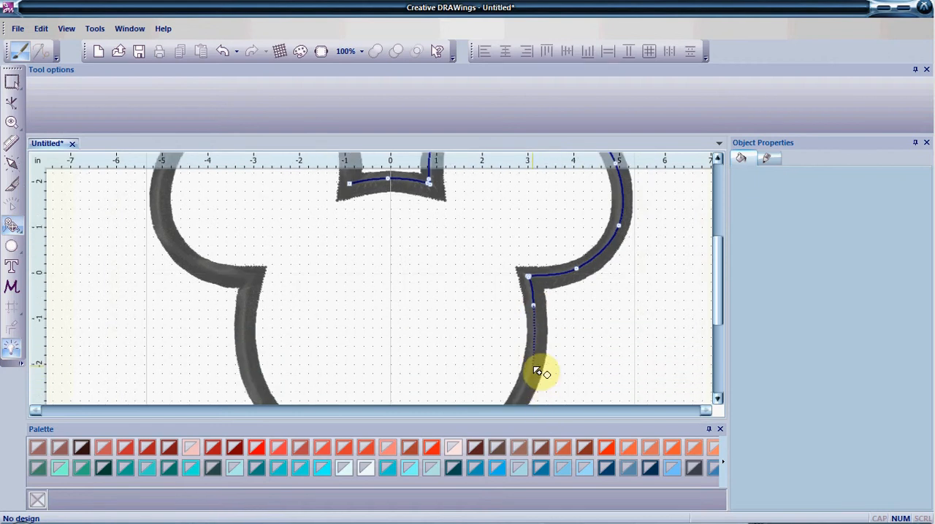
pyautogui.click(534, 367)
pyautogui.scroll(-3, 533, 387)
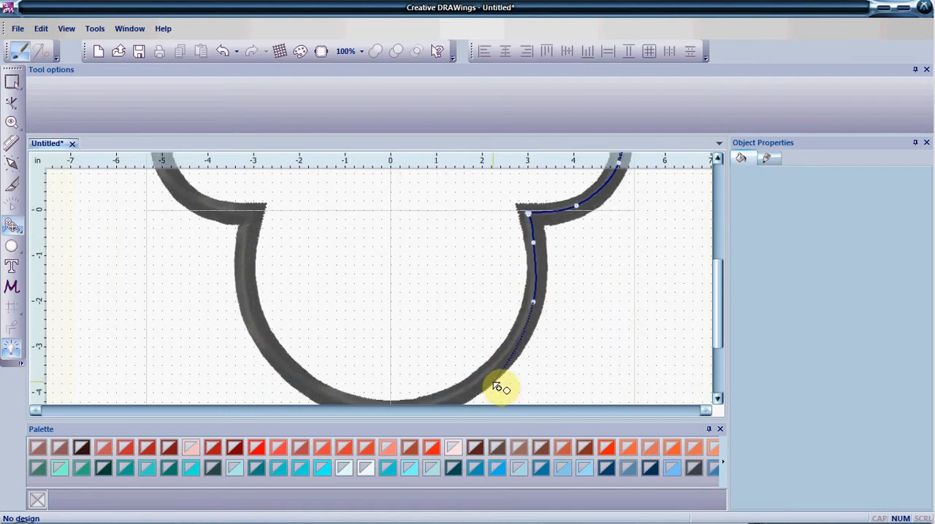
pyautogui.click(481, 383)
pyautogui.scroll(-4, 482, 387)
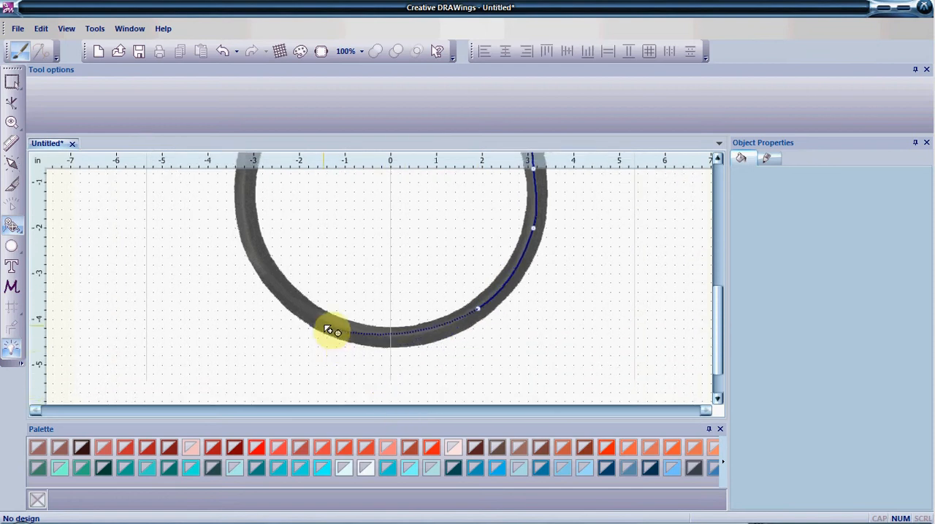
pyautogui.click(392, 339)
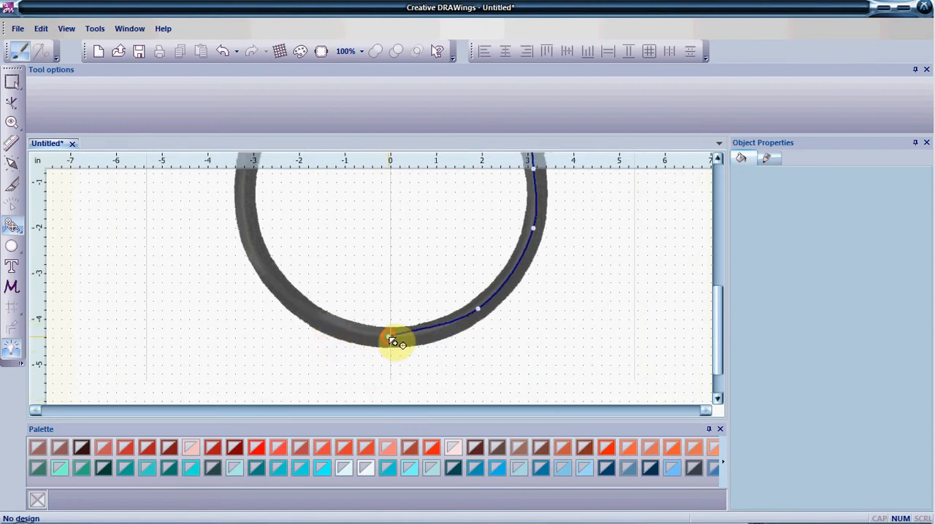
pyautogui.click(285, 293)
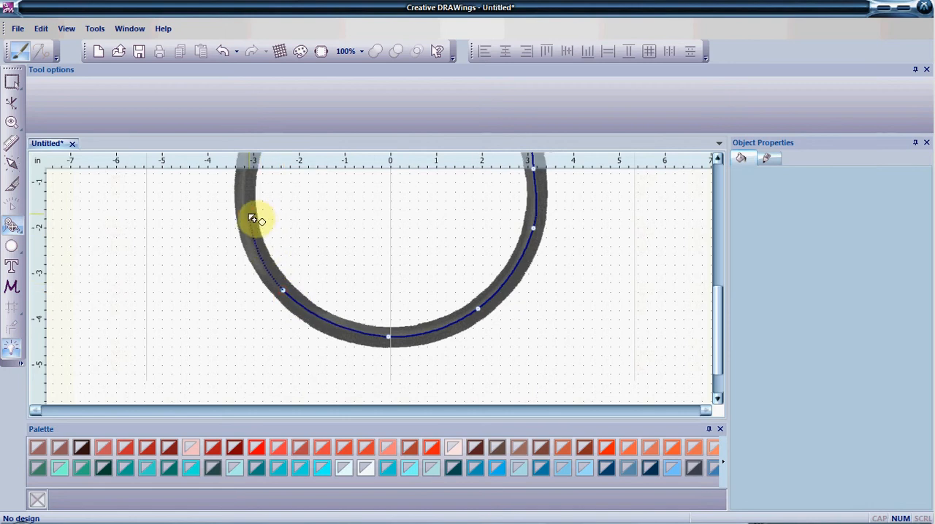
pyautogui.click(247, 212)
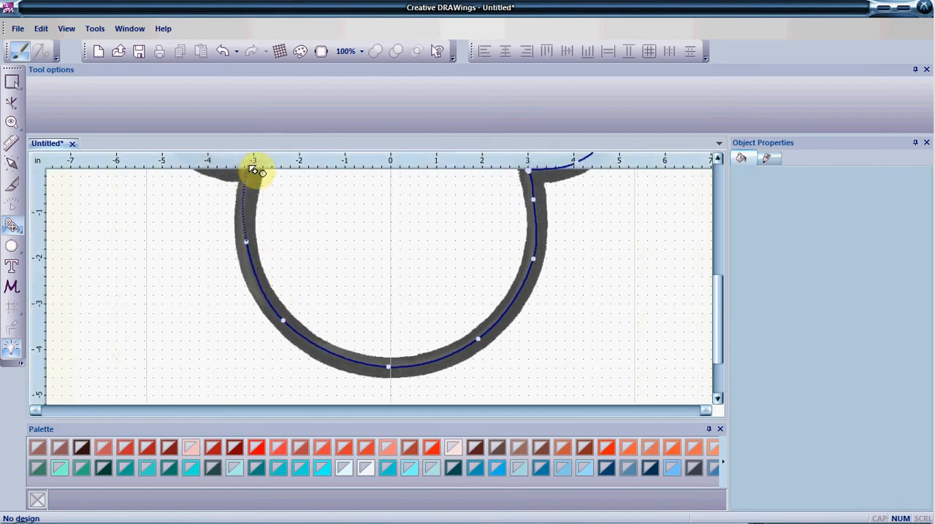
pyautogui.click(255, 207)
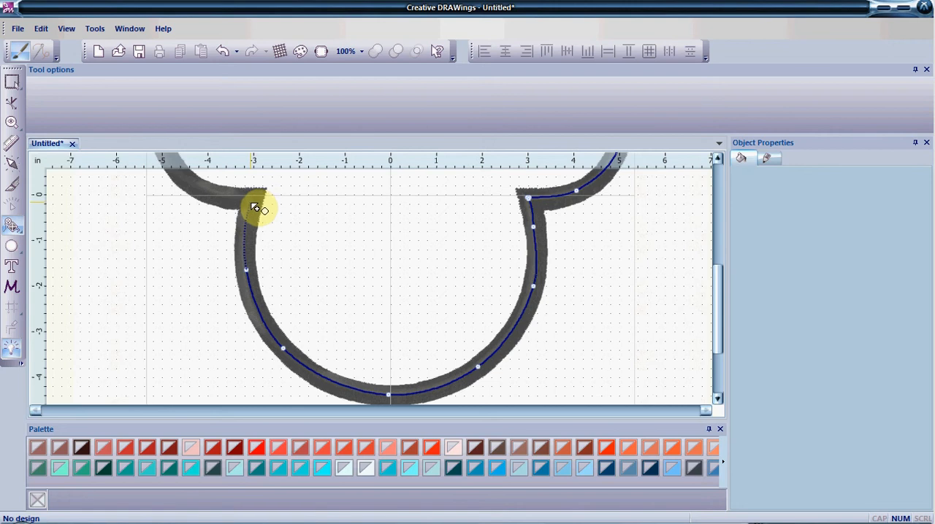
pyautogui.click(252, 210)
# Trace the outline around the left ear back to its starting point and finish it as a closed shape
pyautogui.click(247, 207)
pyautogui.click(195, 187)
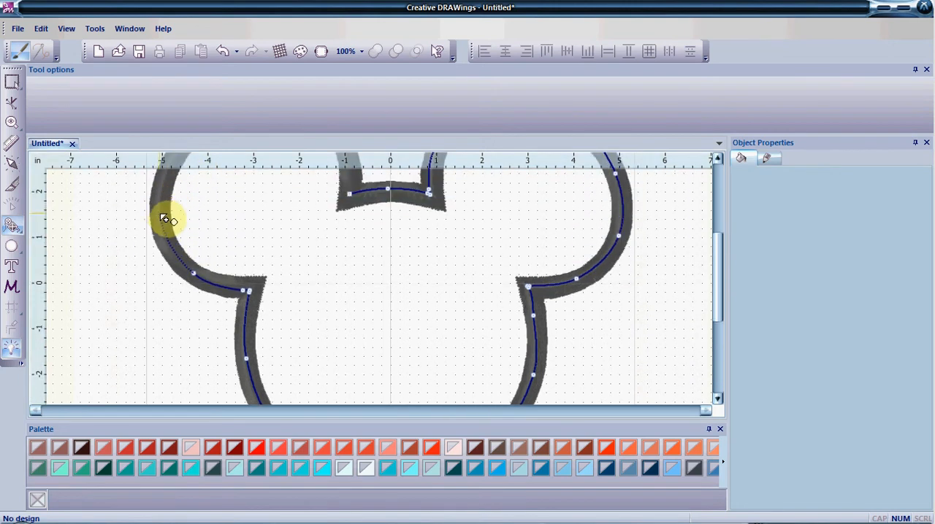
pyautogui.click(161, 213)
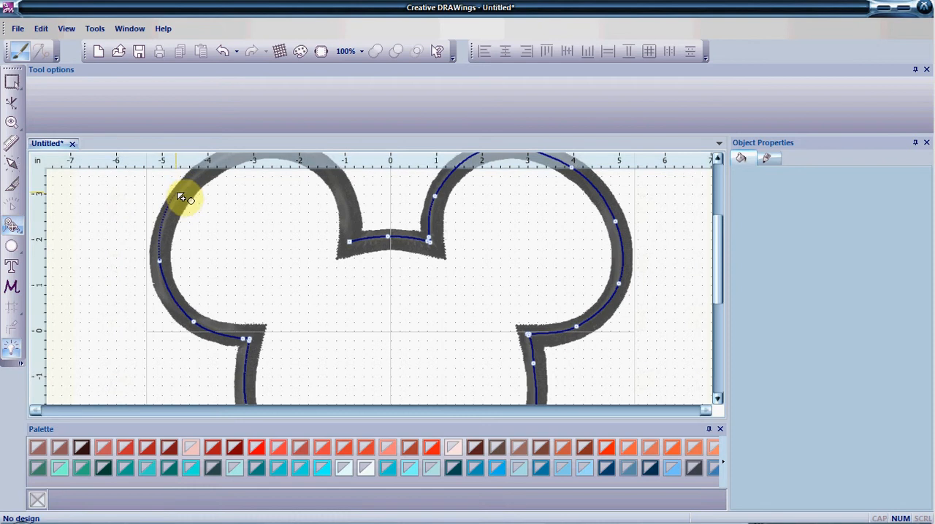
pyautogui.click(181, 195)
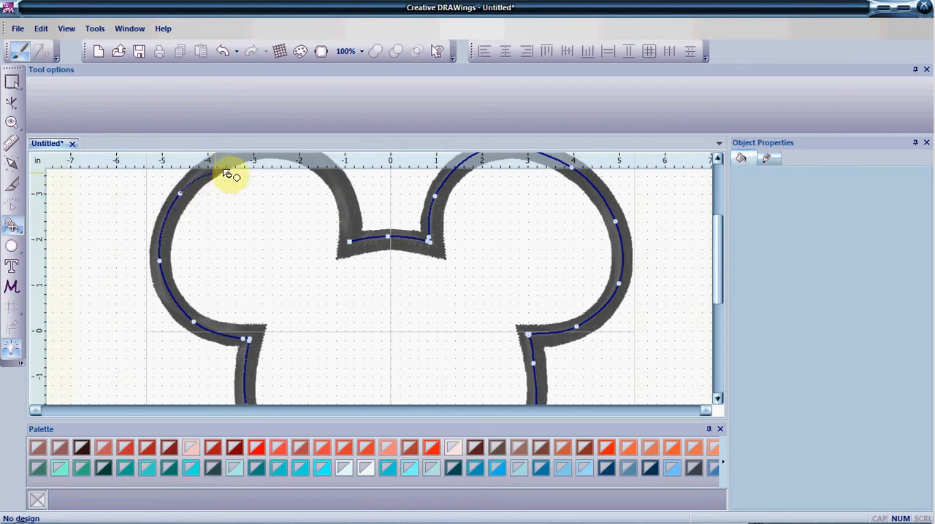
pyautogui.click(242, 195)
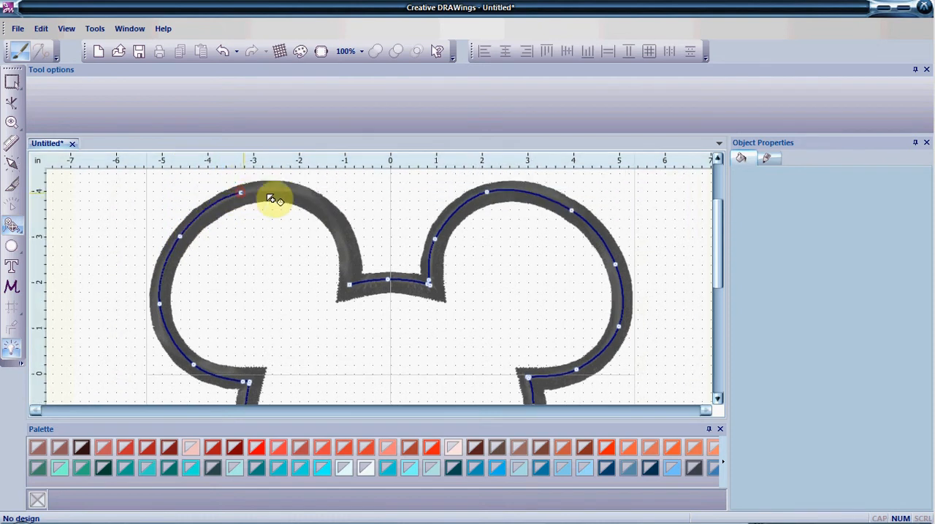
pyautogui.click(311, 200)
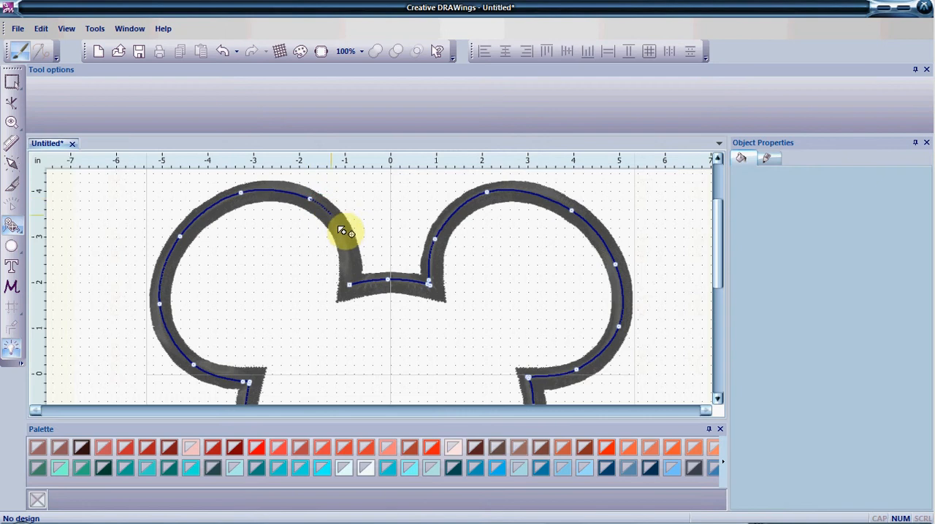
pyautogui.click(349, 250)
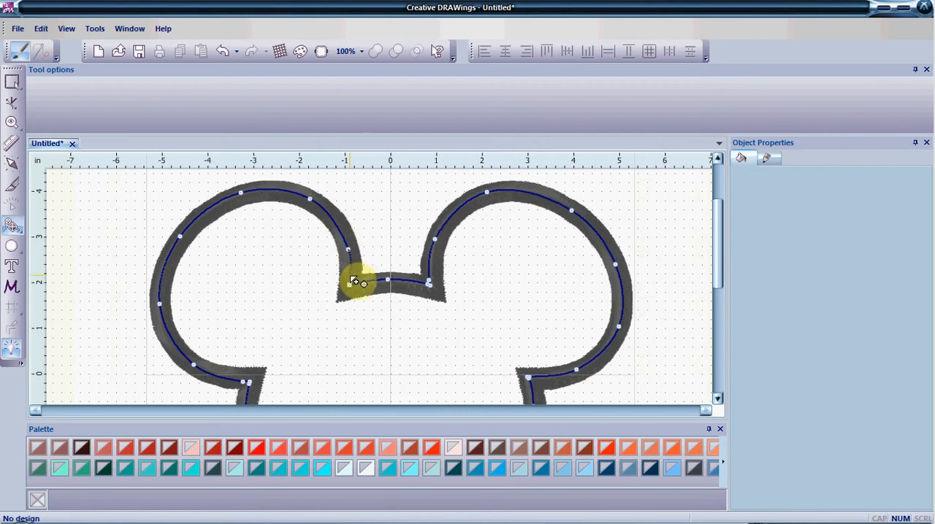
pyautogui.click(349, 280)
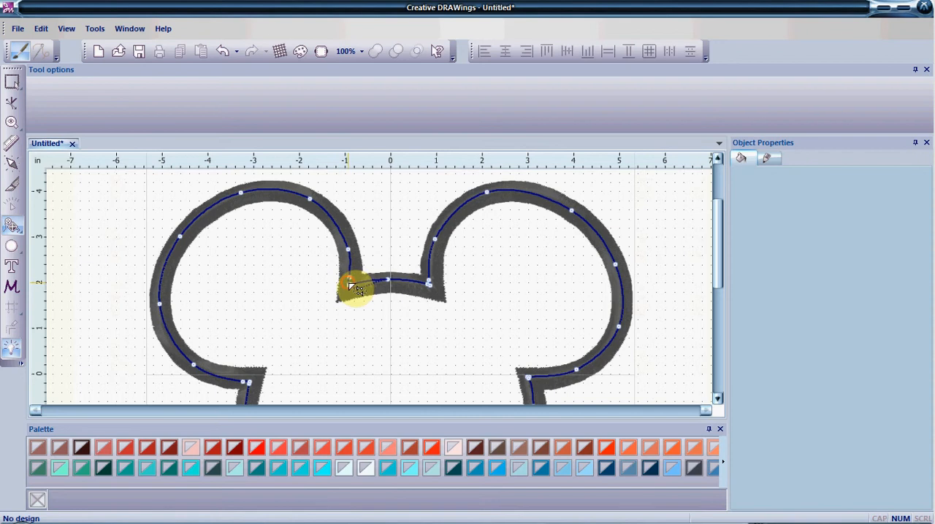
pyautogui.rightClick(350, 284)
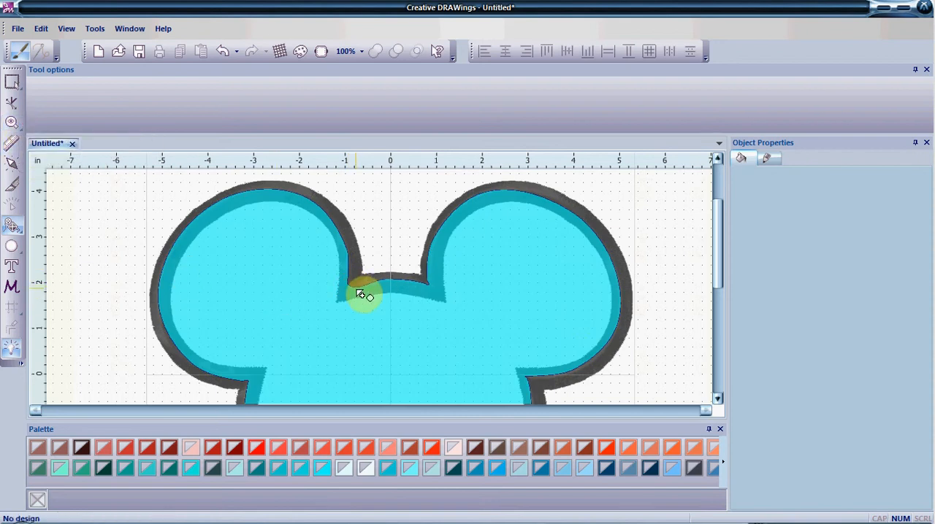
# Edit the traced shape's nodes along the shallow arc between the ears, adjusting the corners and deleting the surplus node
pyautogui.click(17, 103)
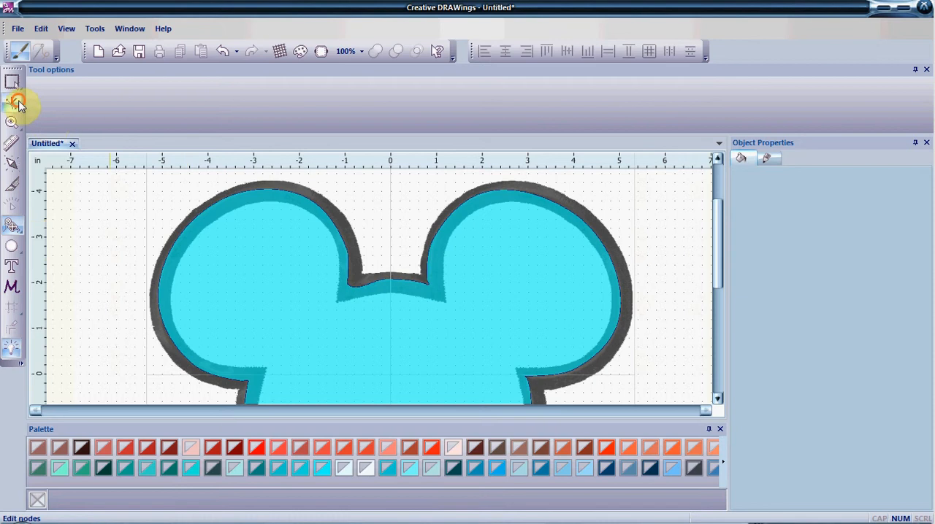
pyautogui.click(284, 264)
pyautogui.click(16, 106)
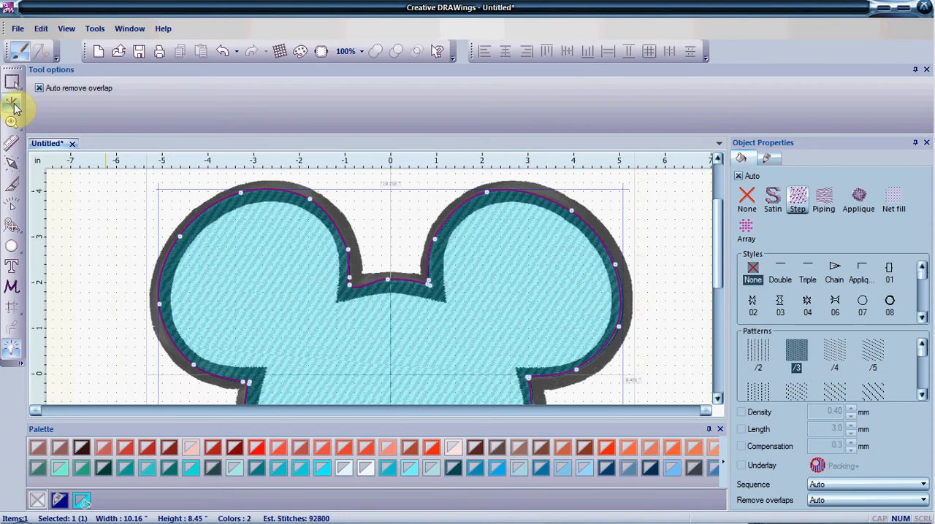
pyautogui.click(352, 287)
pyautogui.moveTo(368, 288); pyautogui.dragTo(354, 284)
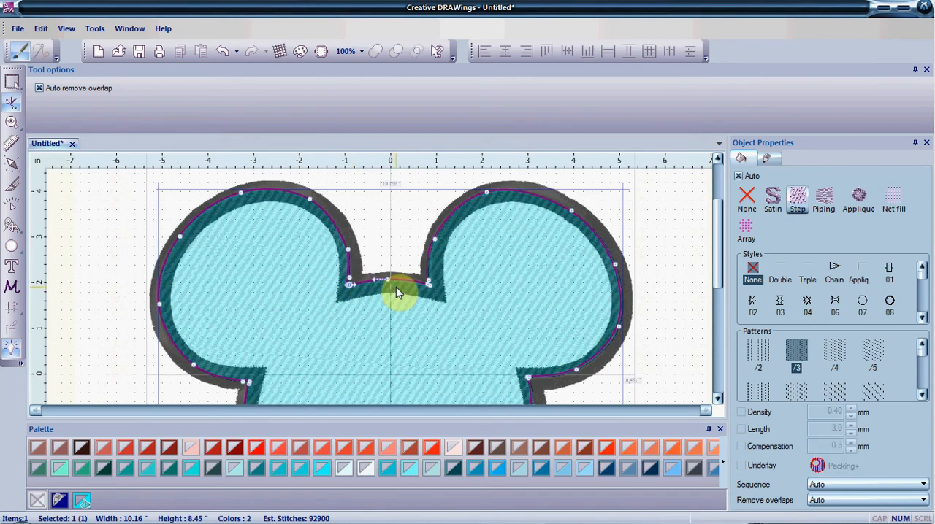
pyautogui.click(432, 285)
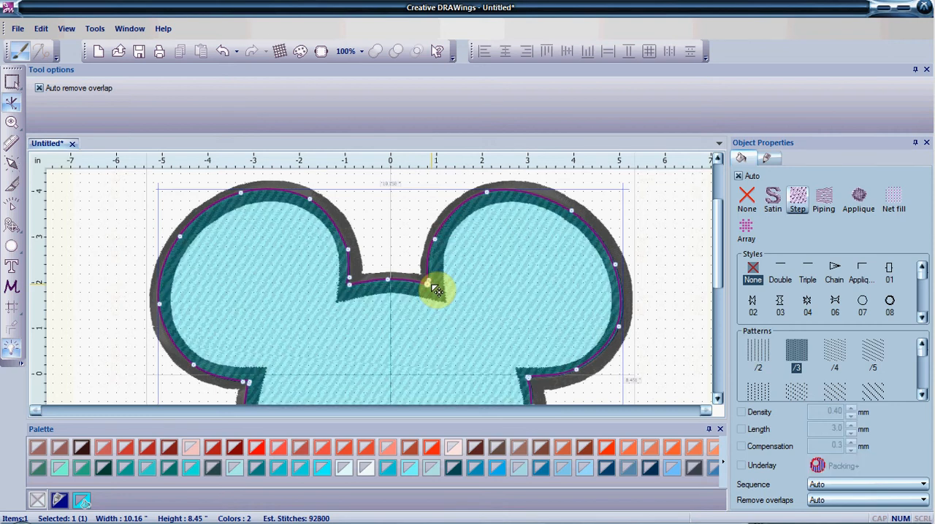
pyautogui.click(411, 281)
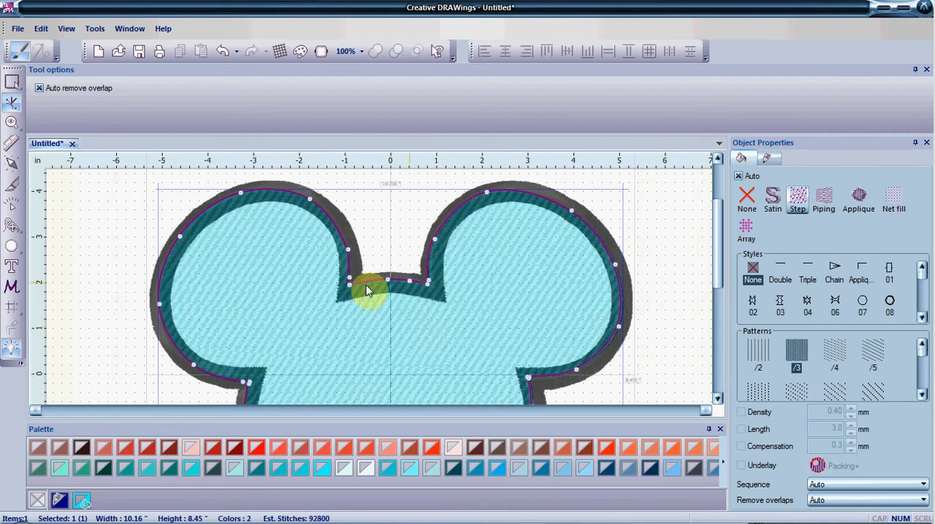
pyautogui.press('Delete')
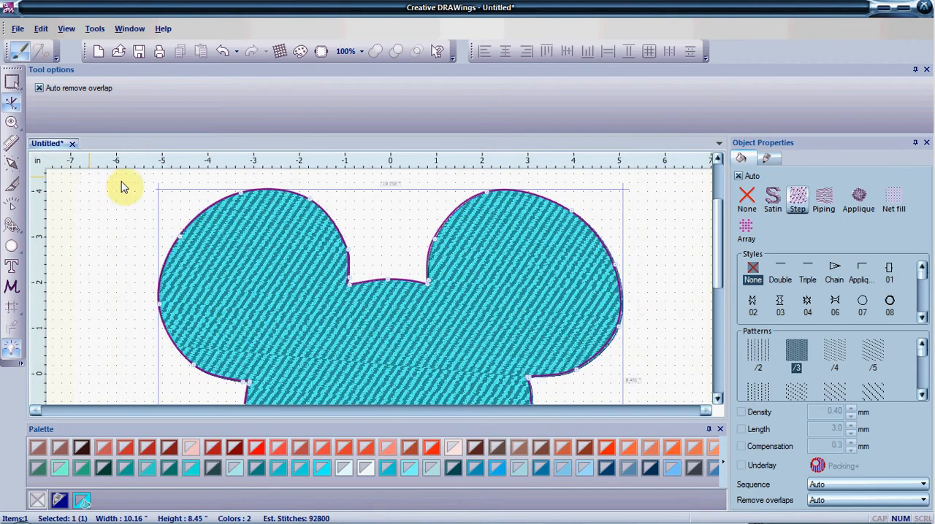
# Switch the design's threads palette from RGB to BROTHER in the color reduction settings
pyautogui.click(11, 123)
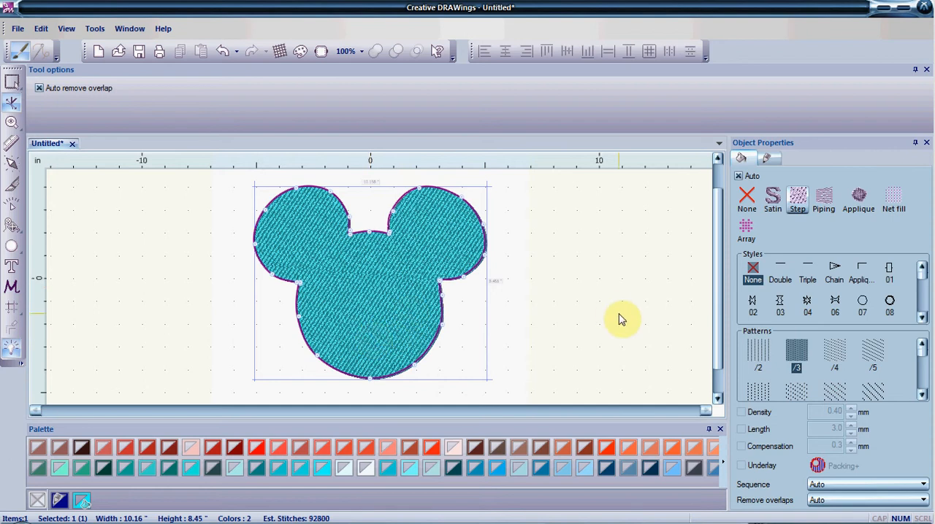
pyautogui.click(301, 52)
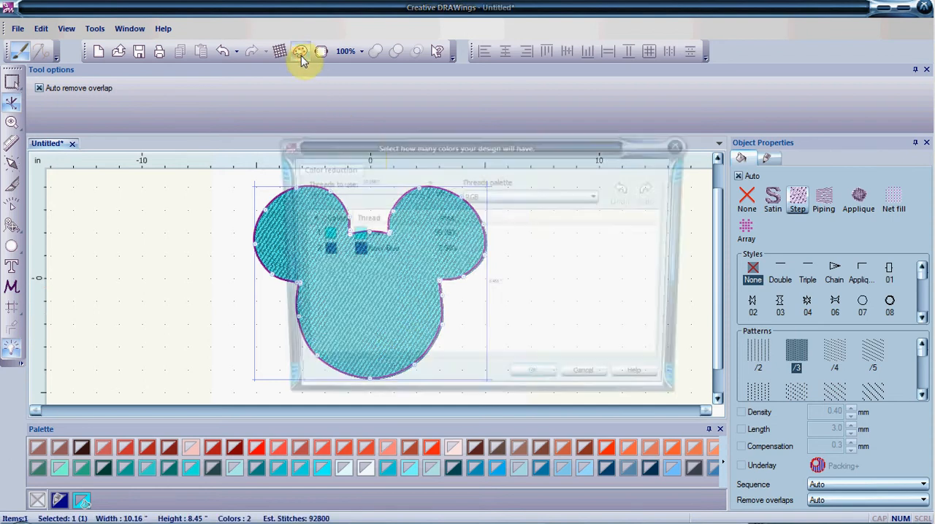
pyautogui.click(473, 194)
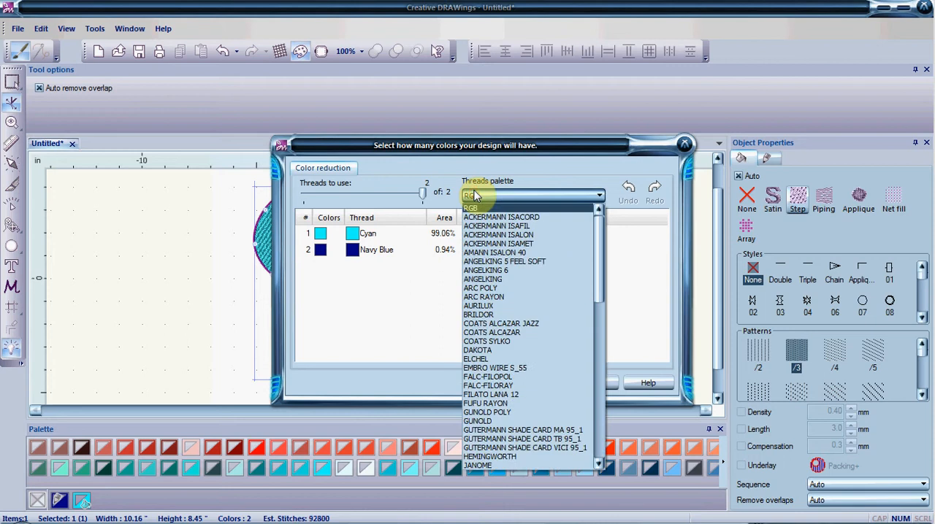
pyautogui.press('b')
pyautogui.press('b')
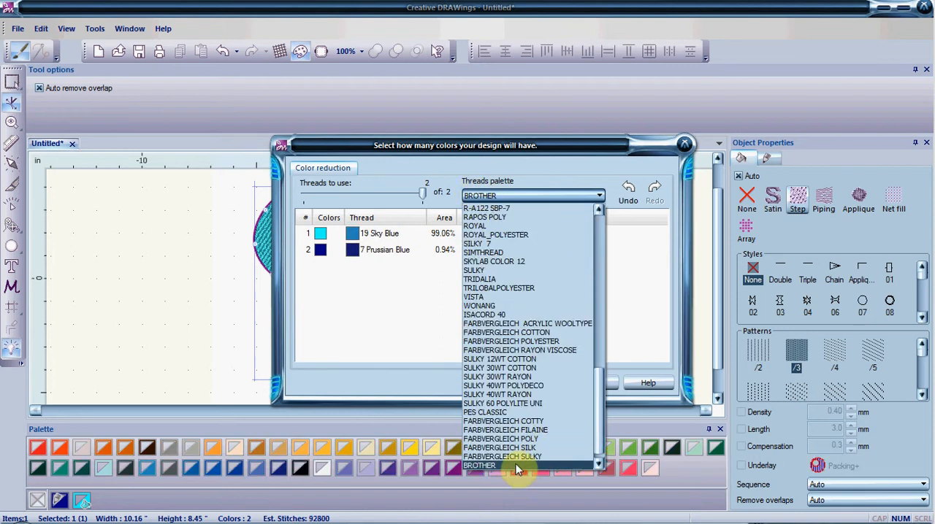
pyautogui.click(517, 466)
pyautogui.click(539, 384)
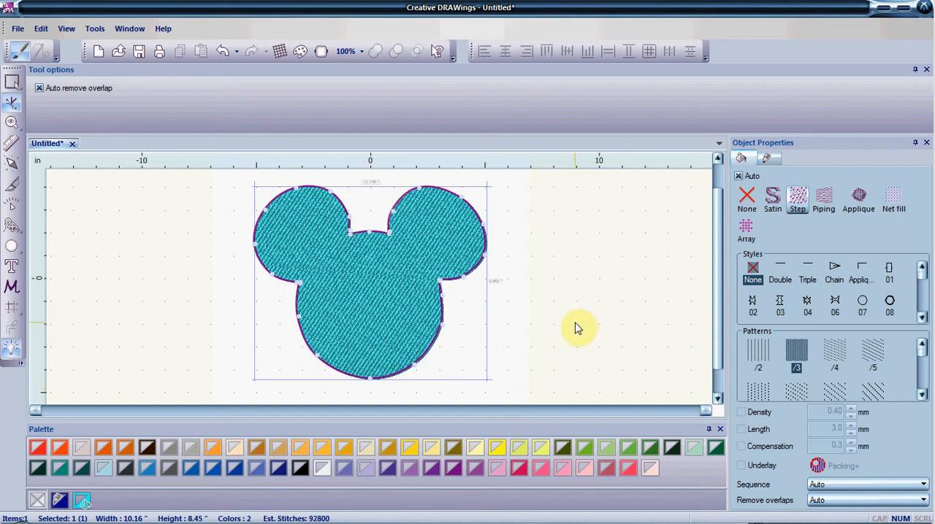
# Select the whole mouse head shape and set its fill stitch type to None
pyautogui.click(11, 82)
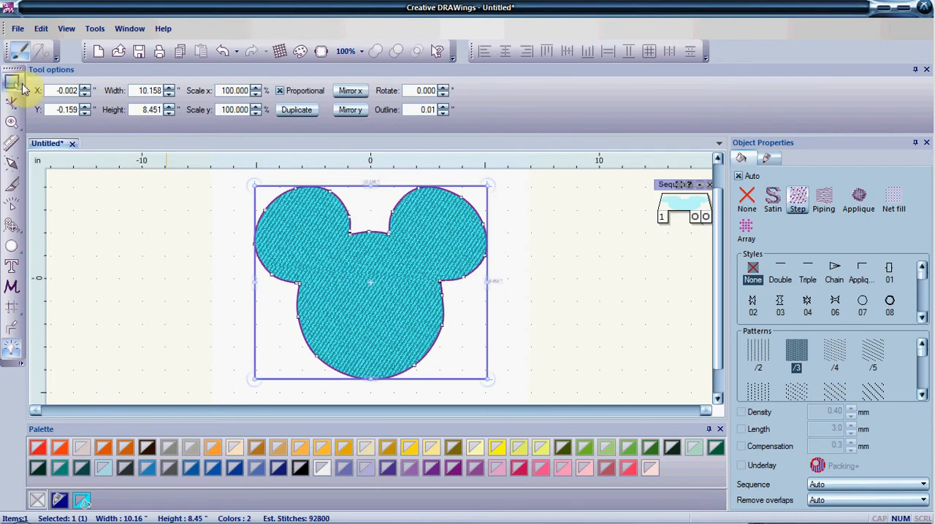
pyautogui.click(335, 269)
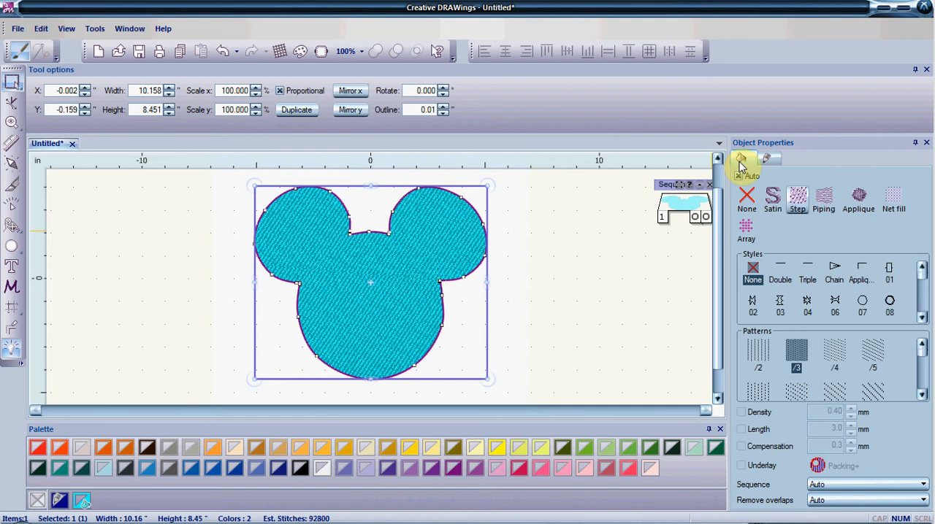
pyautogui.click(766, 160)
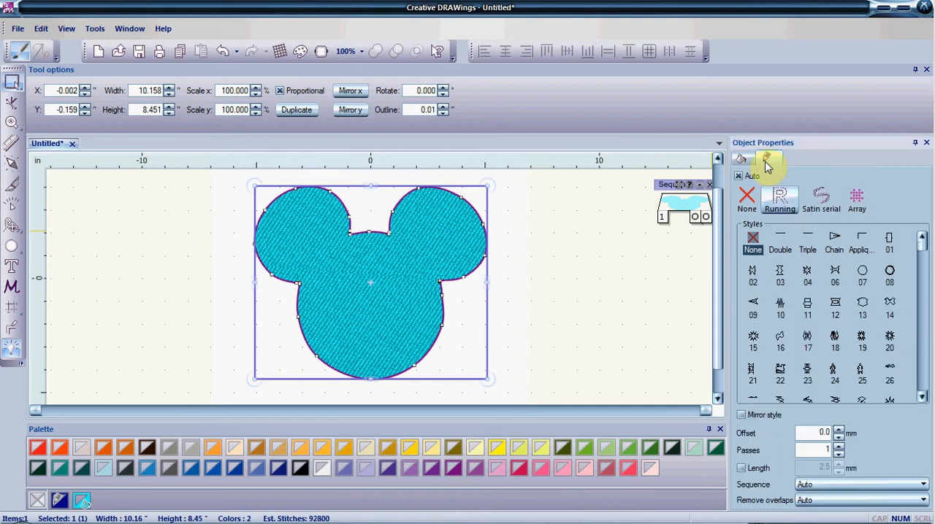
pyautogui.click(742, 160)
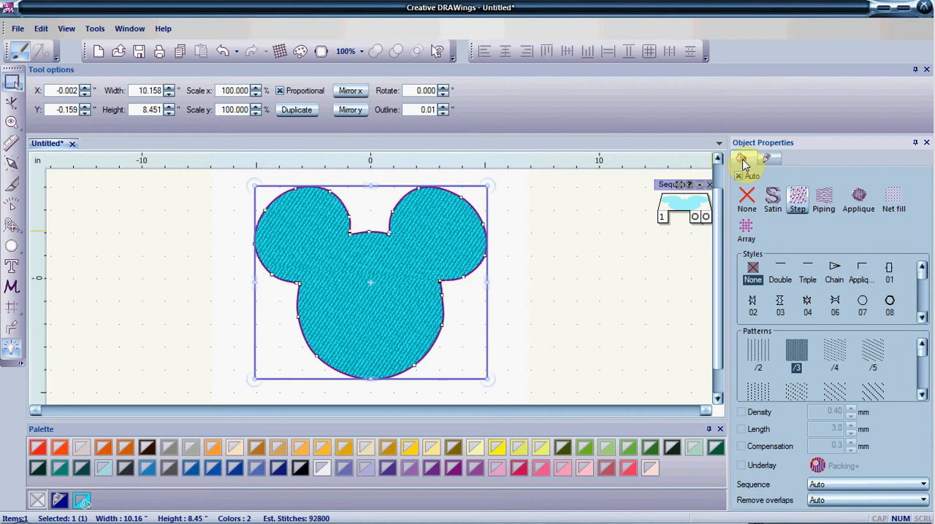
pyautogui.click(748, 194)
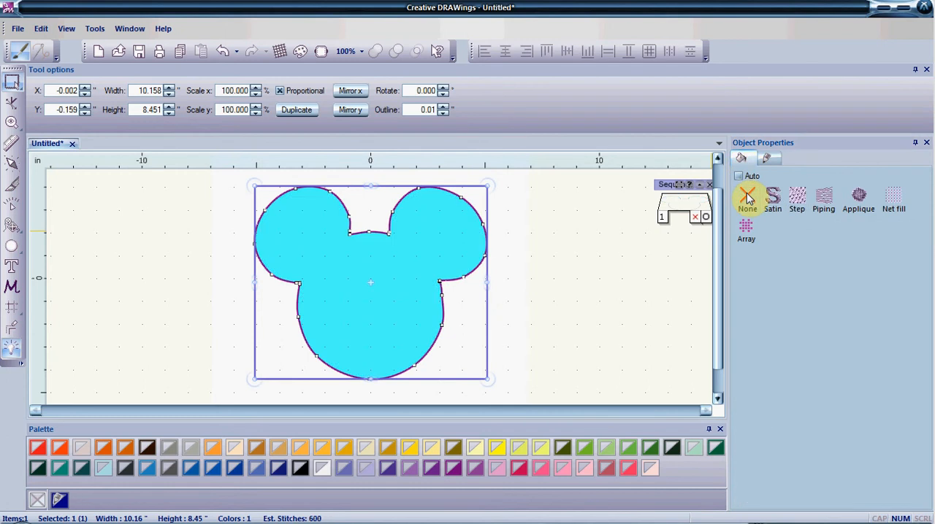
# Give the mouse head a Running outline with style None and a custom stitch length of 10 mm
pyautogui.click(769, 159)
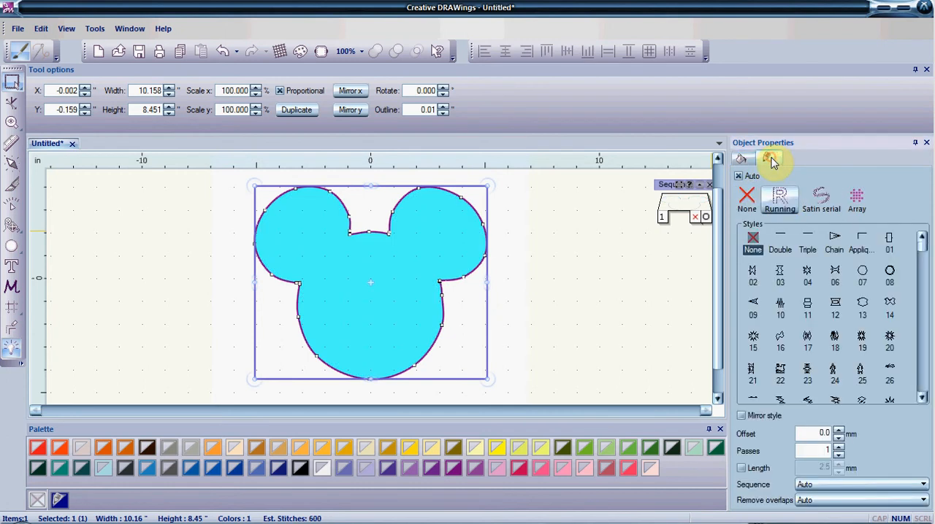
pyautogui.click(781, 201)
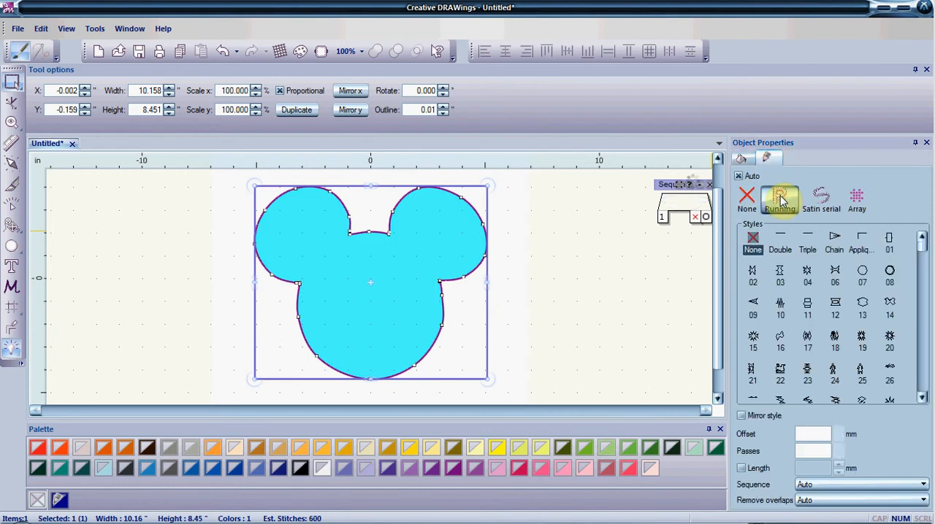
pyautogui.click(756, 236)
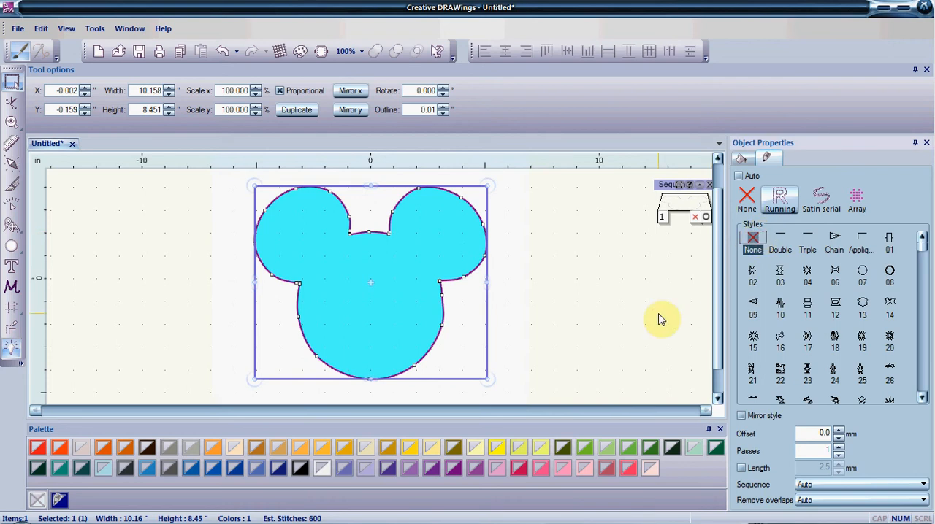
pyautogui.click(743, 468)
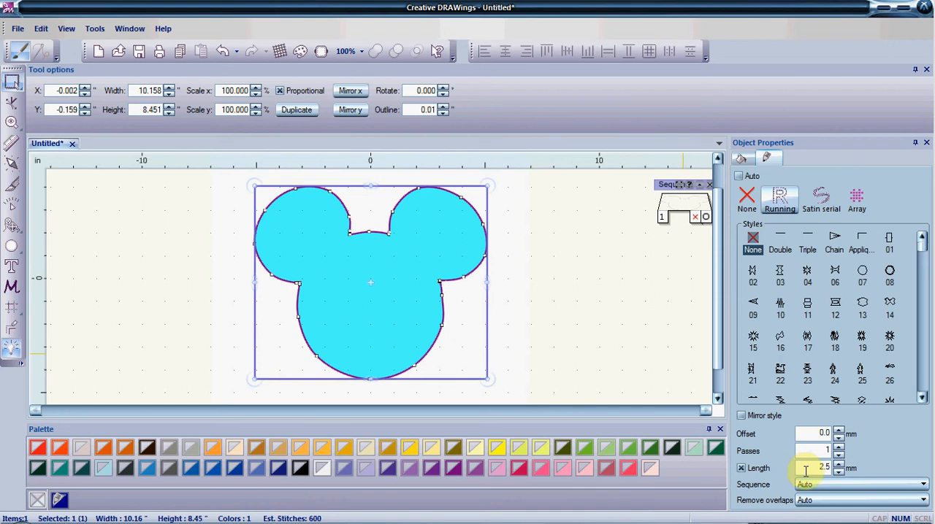
pyautogui.moveTo(808, 470); pyautogui.dragTo(850, 461)
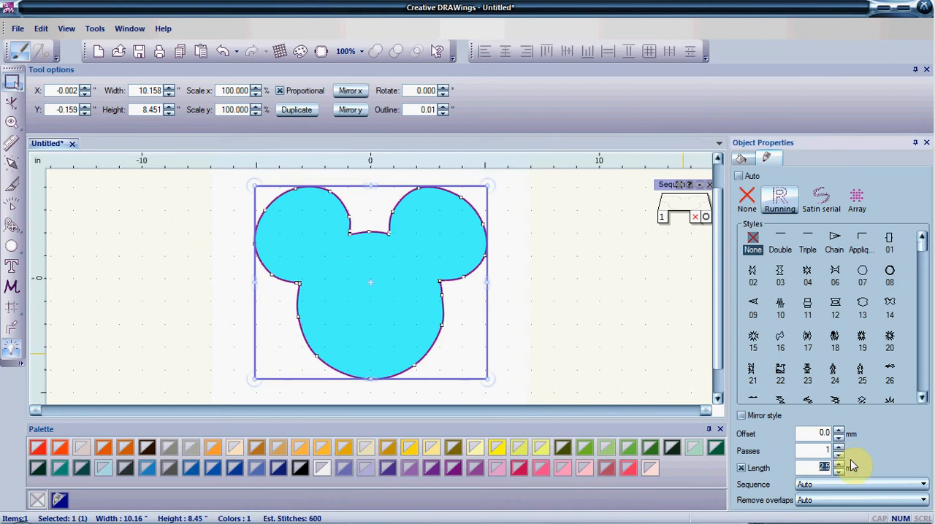
pyautogui.write('10')
pyautogui.press('Return')
pyautogui.click(629, 346)
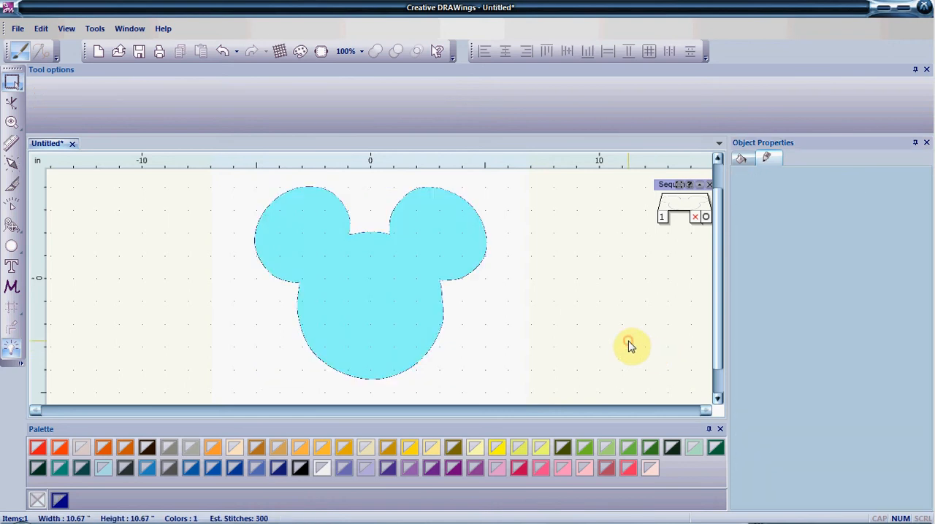
# Copy the mouse head shape and paste a duplicate directly on top of the original
pyautogui.click(362, 310)
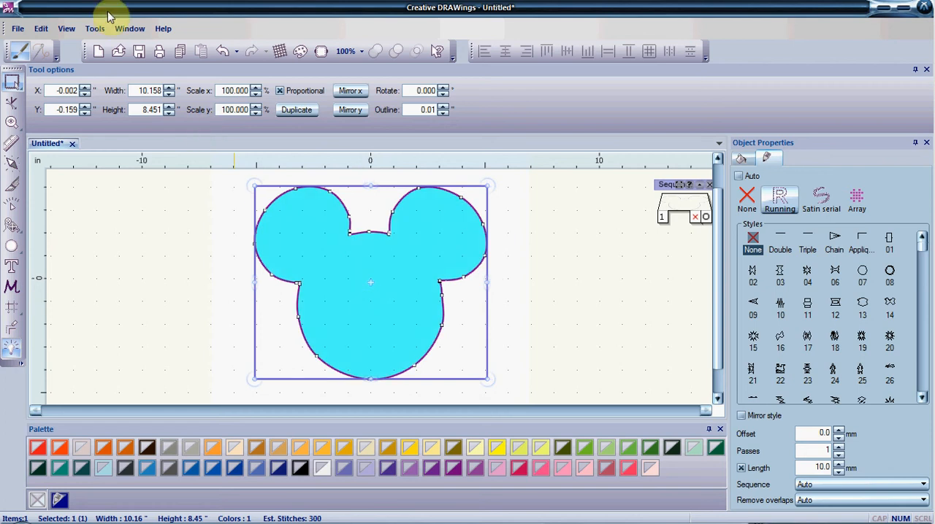
pyautogui.click(47, 29)
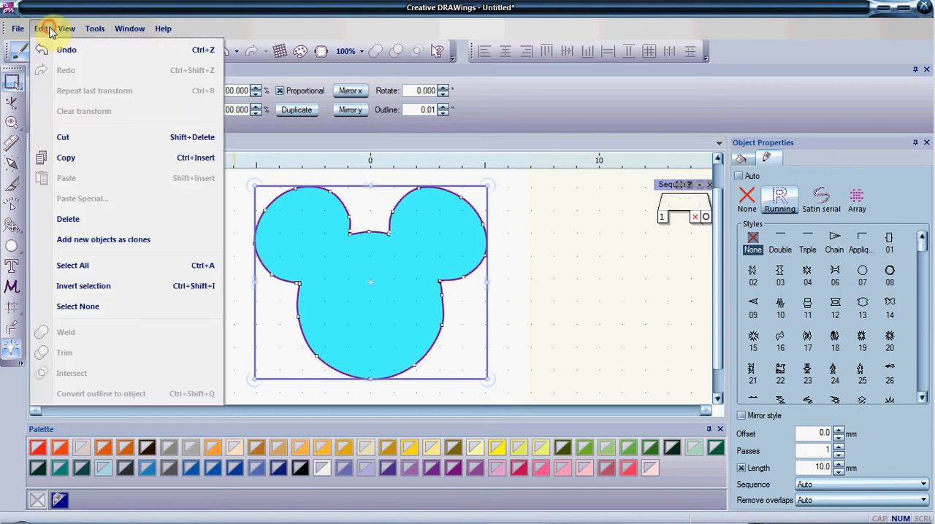
pyautogui.click(66, 158)
pyautogui.click(41, 28)
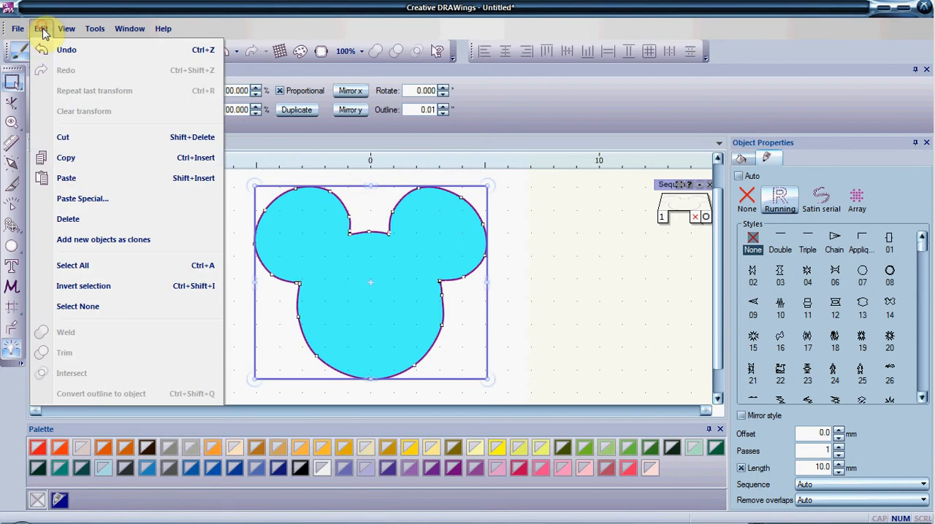
pyautogui.click(64, 177)
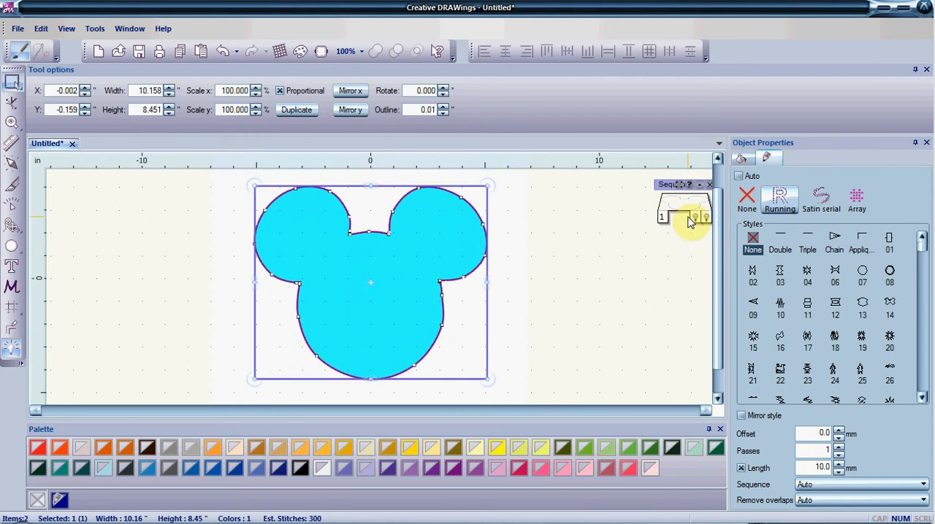
# Turn off automatic optimization, running the optimizer once with the Simple (Just re-arrange objects) technique
pyautogui.click(11, 348)
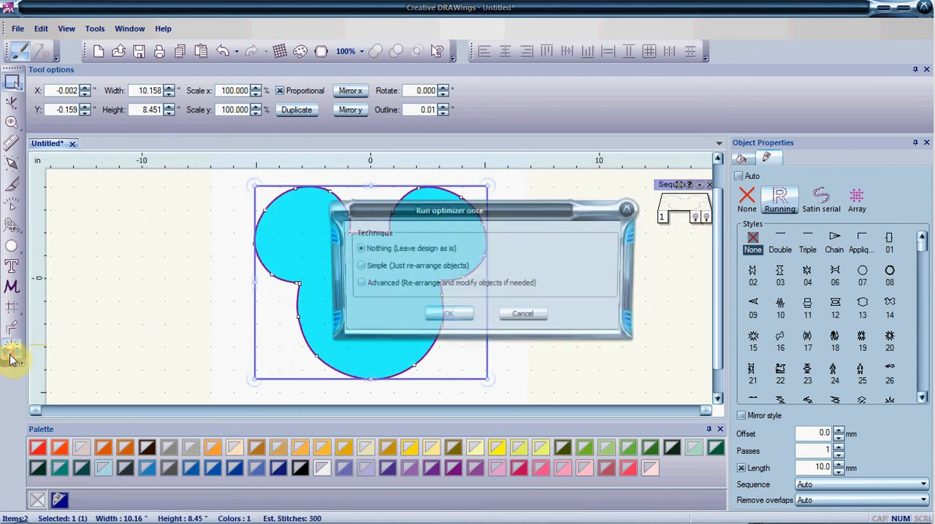
pyautogui.click(374, 266)
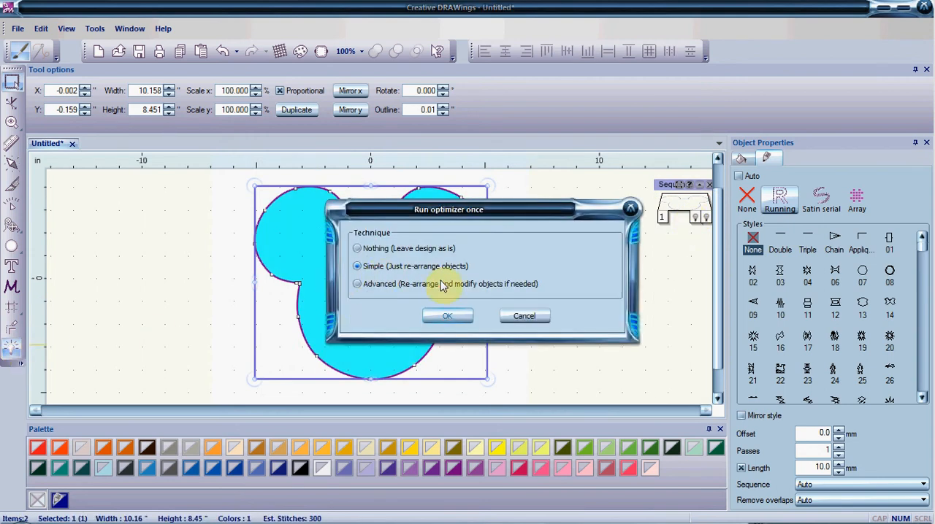
pyautogui.click(446, 315)
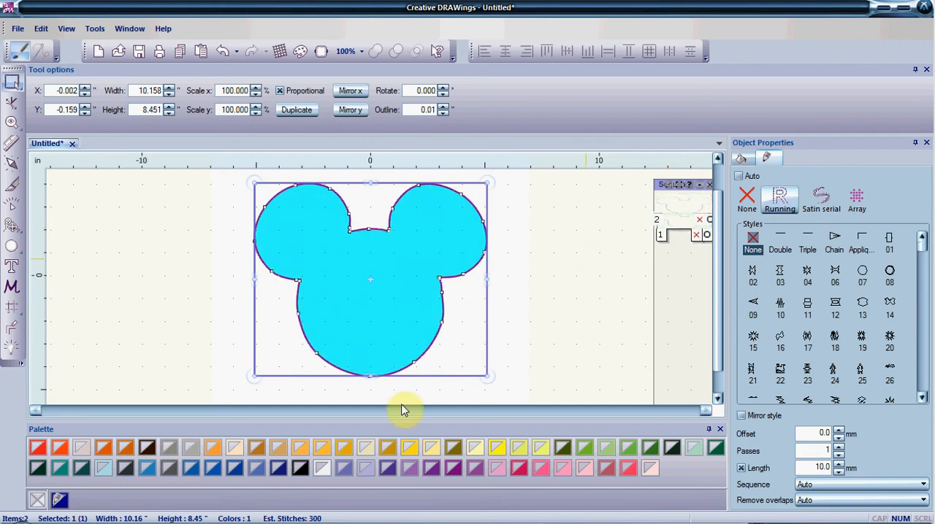
# Color the pasted copy's outline 5 Silver and make it a Double running stitch with a 3.0 mm length
pyautogui.click(189, 450)
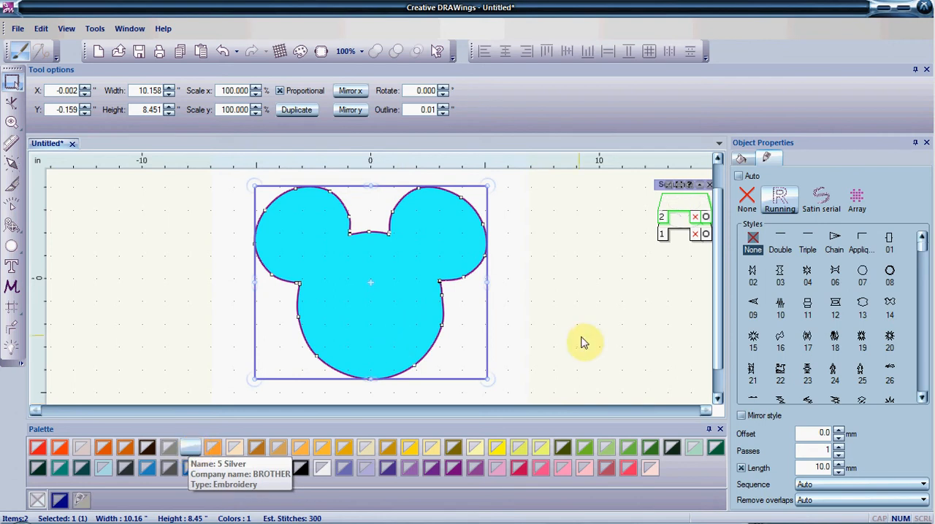
pyautogui.click(783, 205)
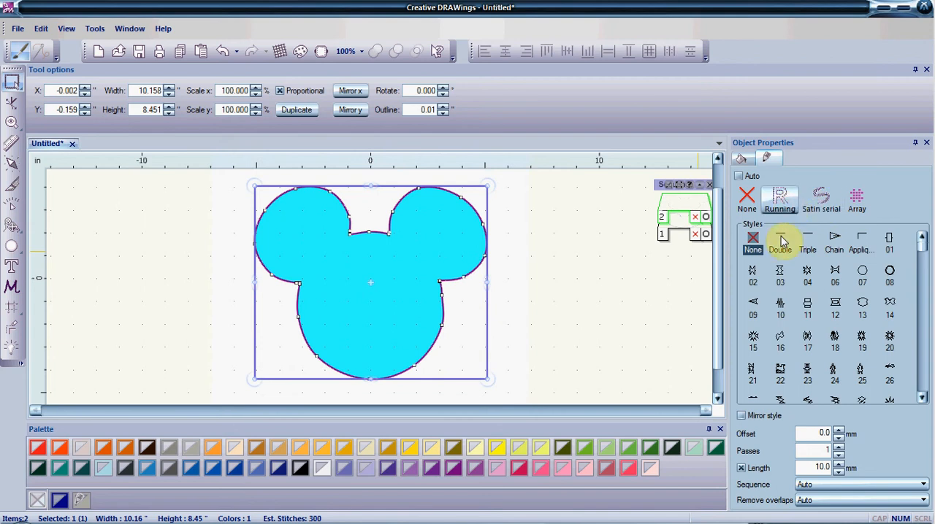
pyautogui.click(781, 241)
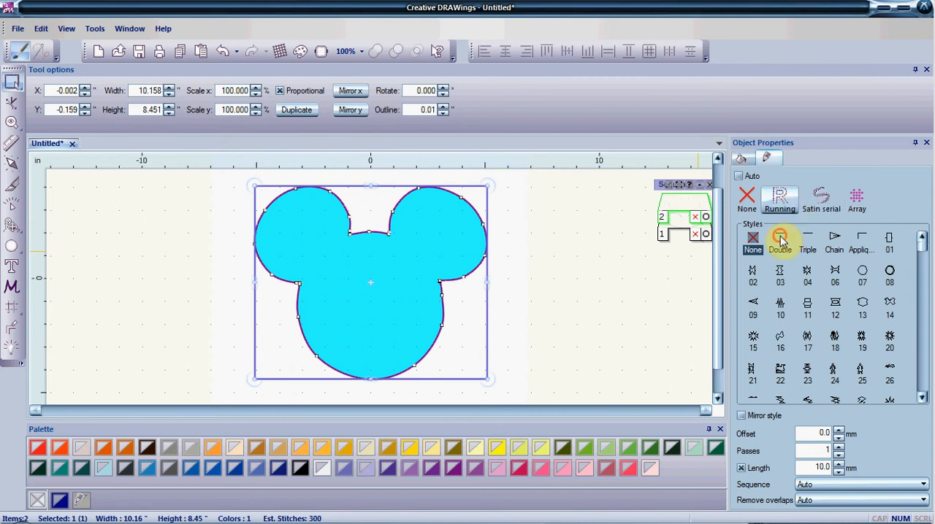
pyautogui.doubleClick(817, 468)
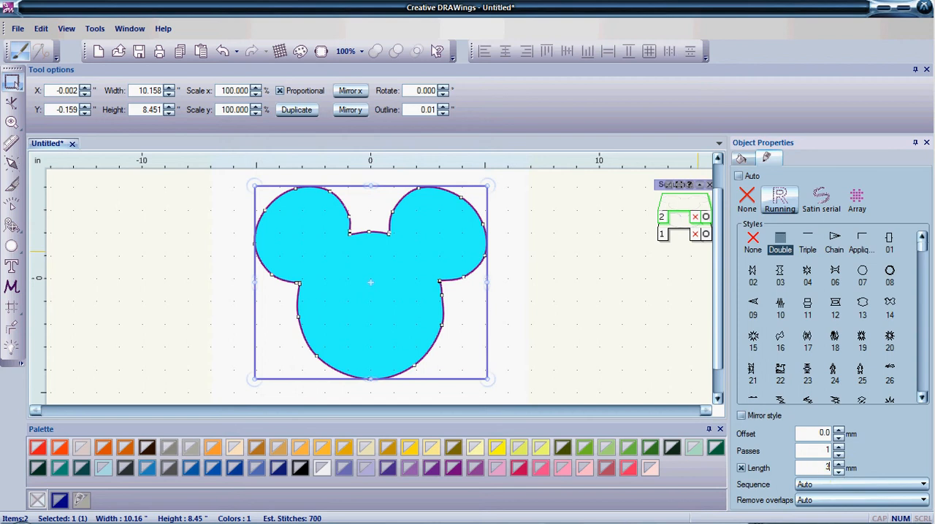
pyautogui.write('3.0')
pyautogui.press('Return')
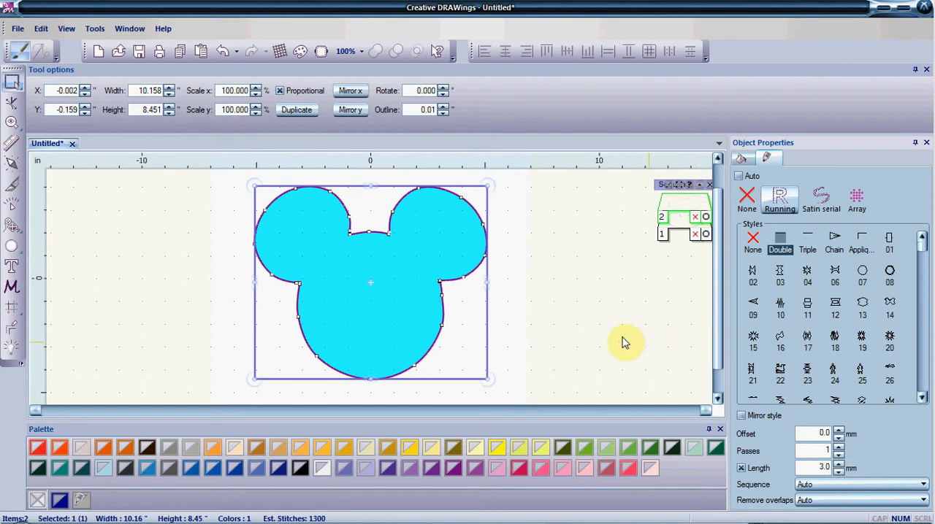
# Paste another copy of the 10 mm outline on top and pick the first object in the sequence
pyautogui.click(41, 29)
pyautogui.click(66, 178)
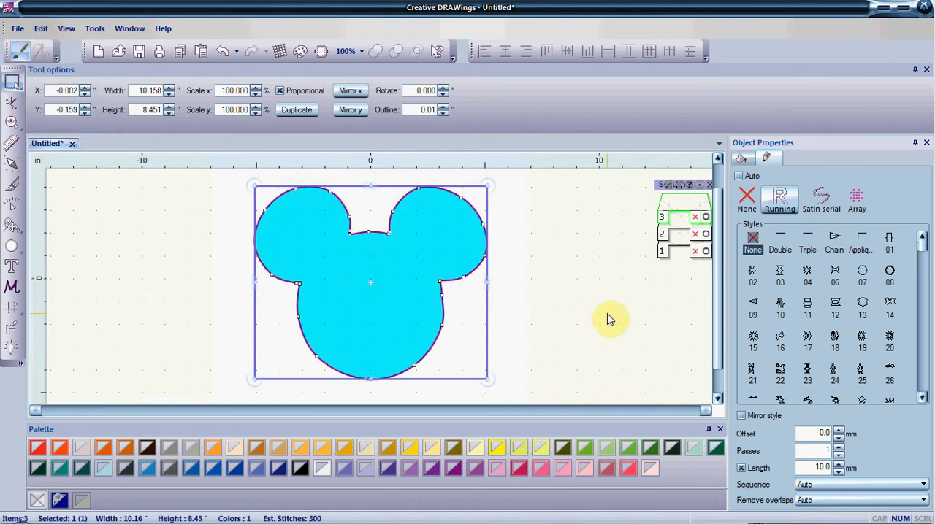
pyautogui.click(677, 251)
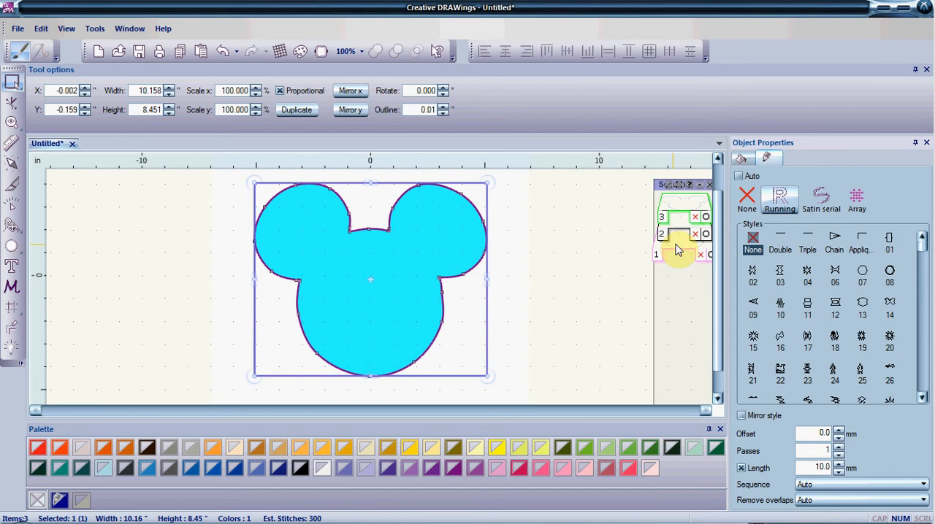
# Move the first outline to the end of the sequence and make it a Satin serial stitch with a .20" outline width
pyautogui.moveTo(677, 251); pyautogui.dragTo(682, 211)
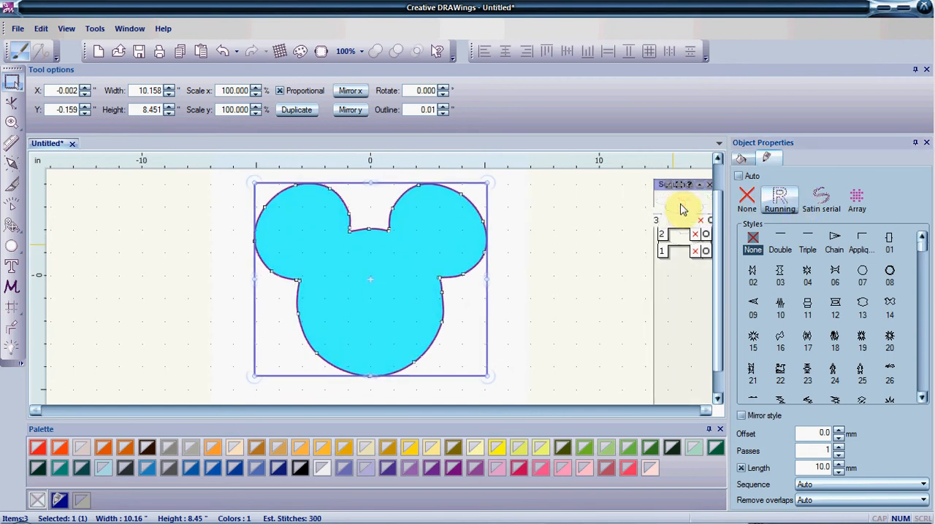
pyautogui.click(818, 209)
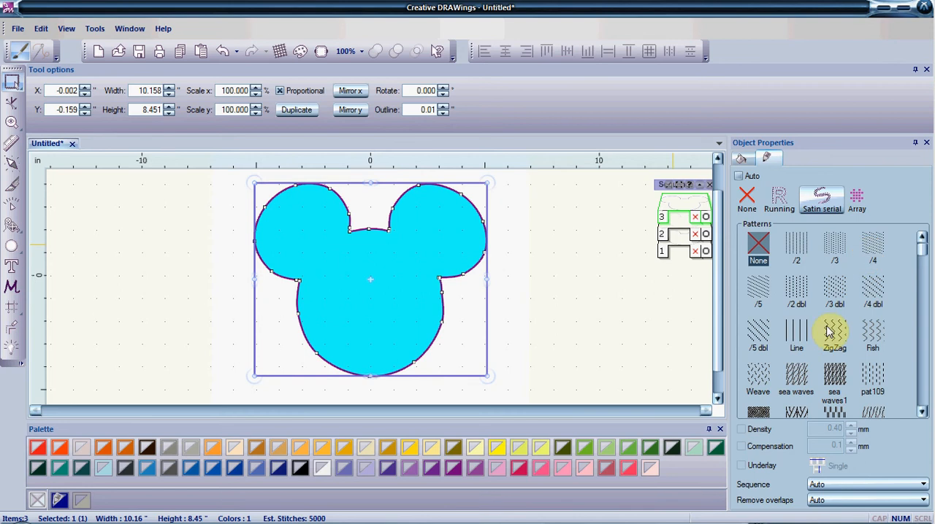
pyautogui.click(416, 109)
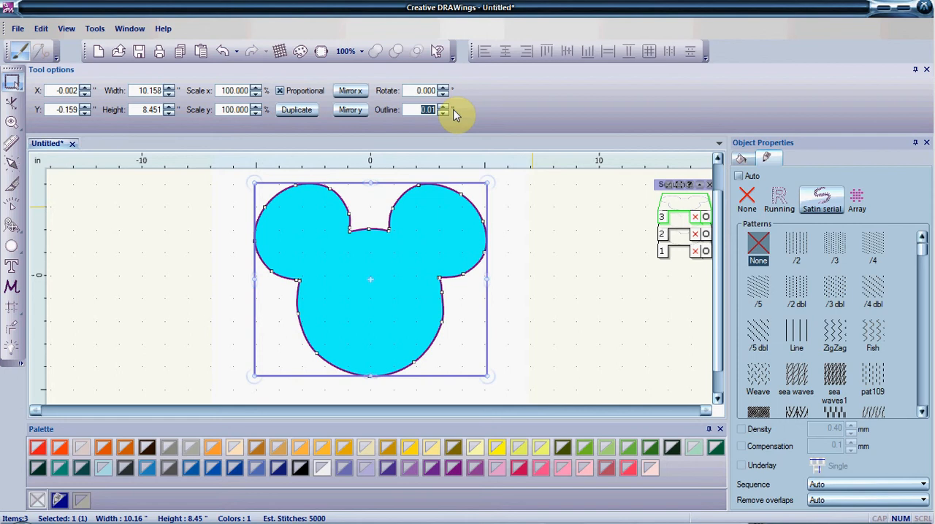
pyautogui.write('.20')
pyautogui.press('Tab')
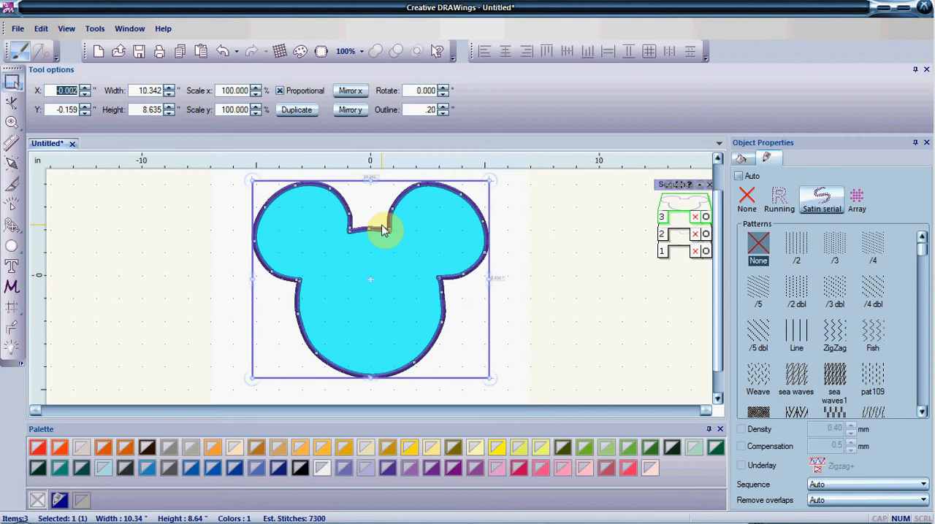
pyautogui.click(114, 307)
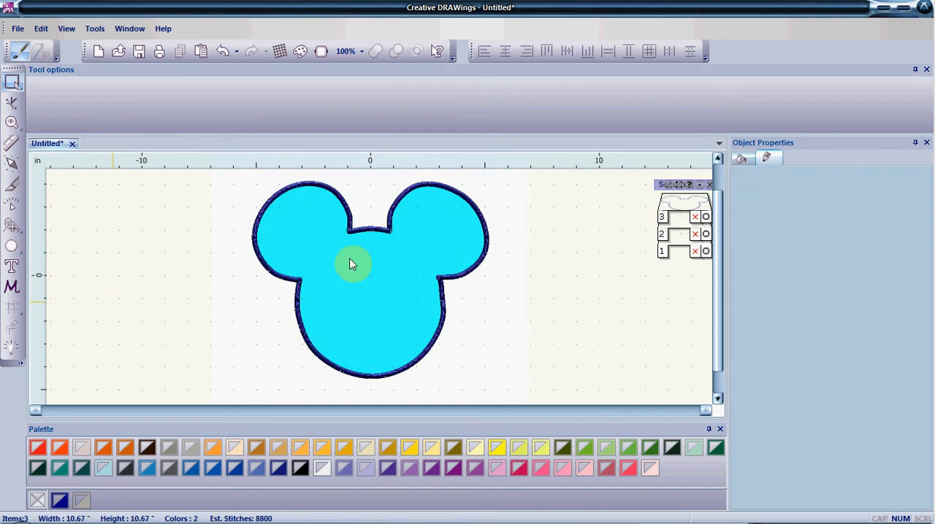
# Simulate the design's stitch-out with Slow redraw, trying speeds of 400 and 3200 RPM and finishing at 9900 RPM
pyautogui.click(393, 294)
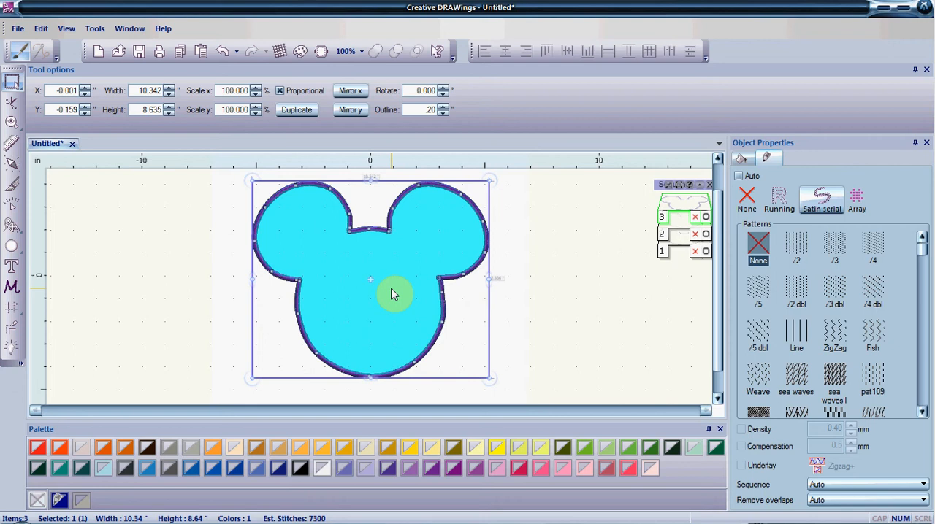
pyautogui.click(19, 211)
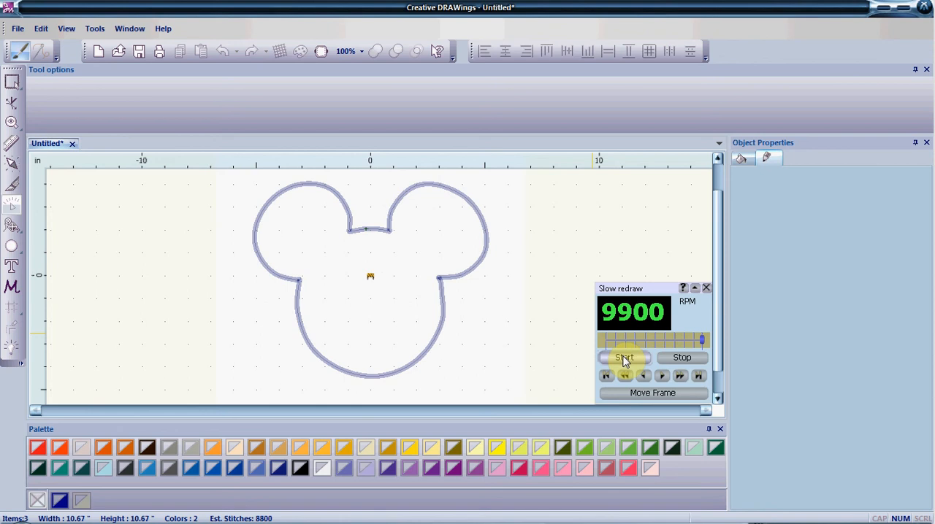
pyautogui.click(625, 359)
pyautogui.click(690, 362)
pyautogui.click(609, 342)
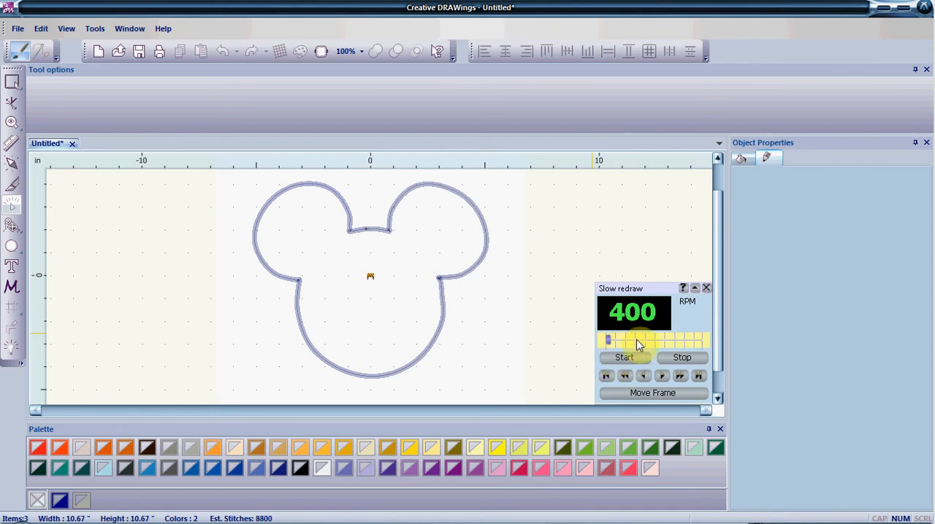
pyautogui.click(637, 342)
pyautogui.click(637, 355)
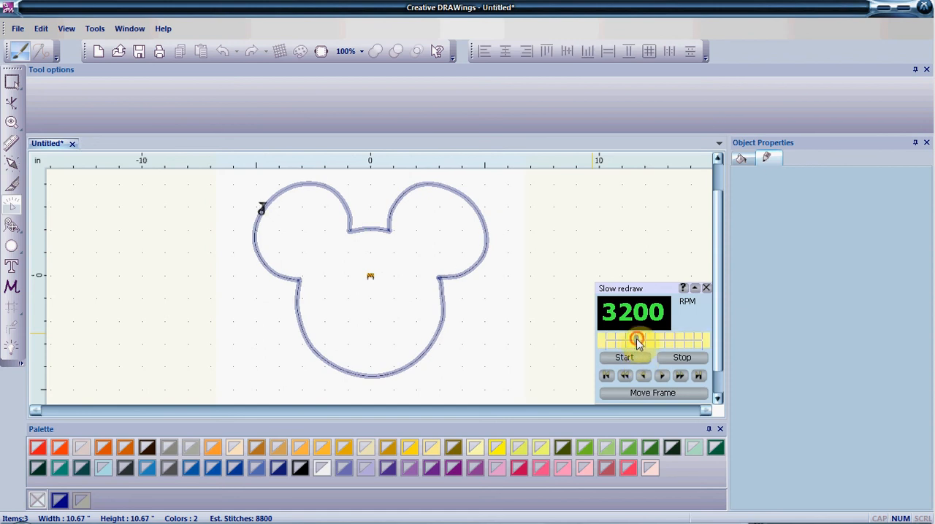
pyautogui.moveTo(636, 339); pyautogui.dragTo(625, 341)
pyautogui.moveTo(626, 344); pyautogui.dragTo(705, 346)
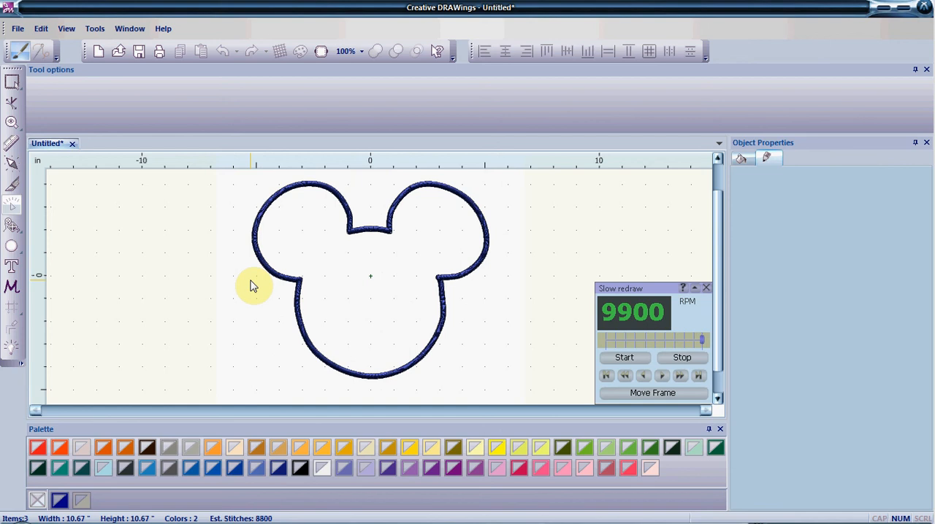
# Examine the embroidery machine file formats available for saving the design, leaving without saving
pyautogui.click(17, 29)
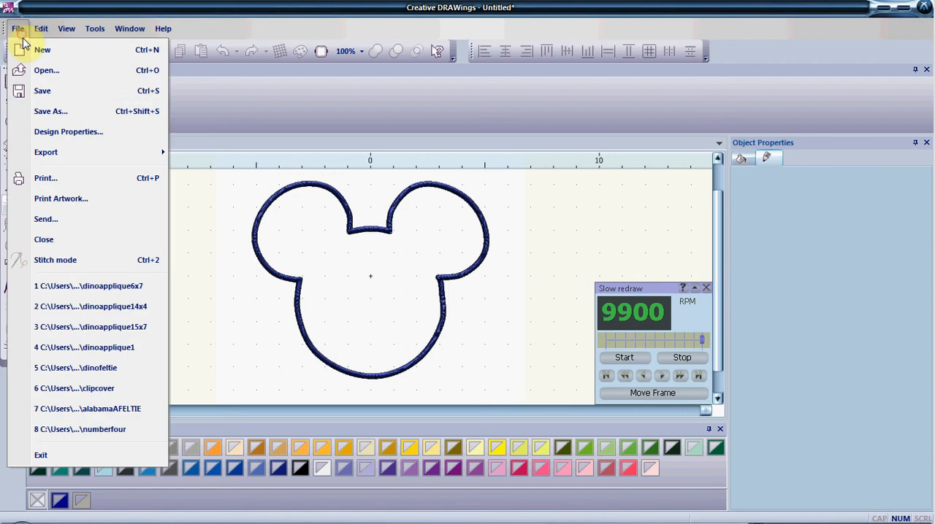
pyautogui.click(58, 91)
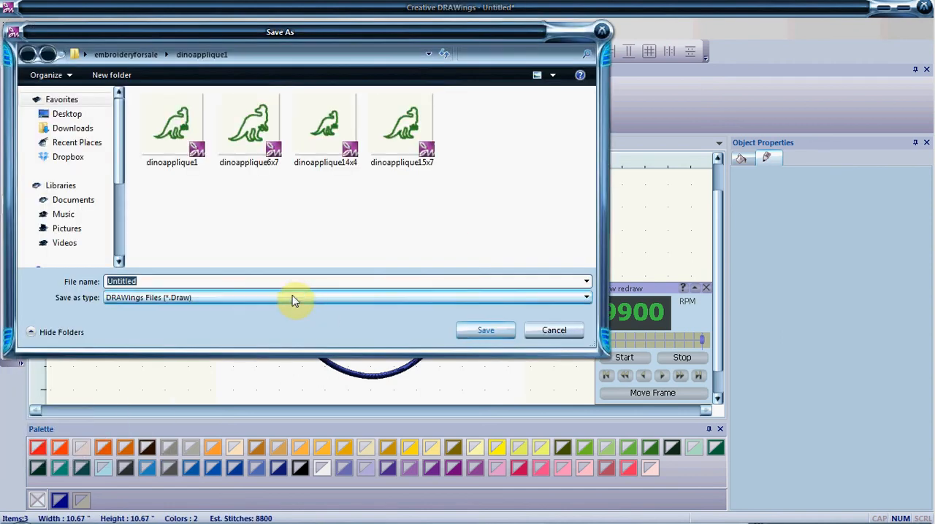
pyautogui.click(292, 299)
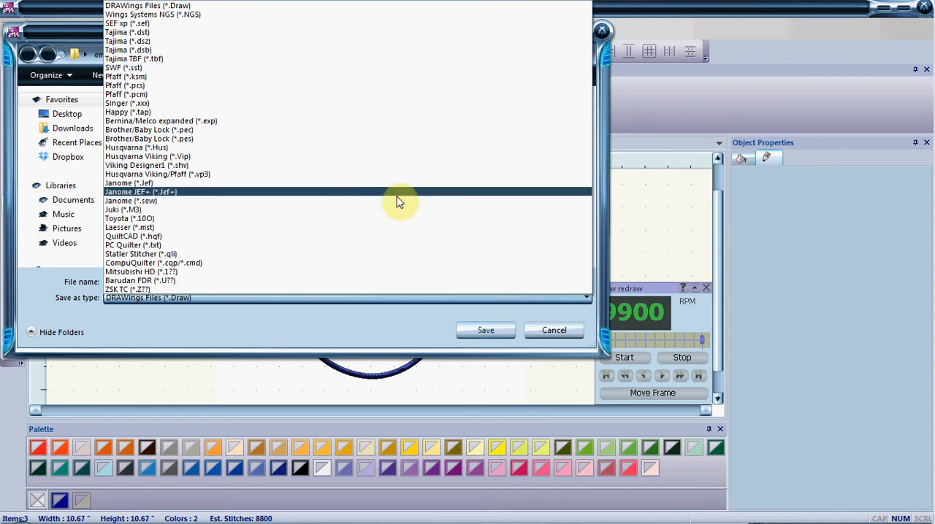
pyautogui.click(561, 337)
pyautogui.click(555, 333)
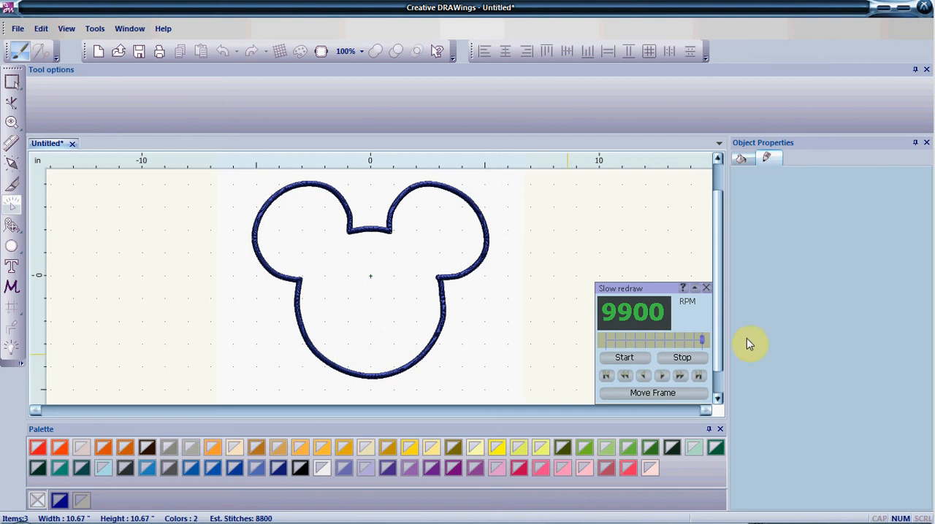
# Close the stitch simulation and color the satin outline, third in the sequence, 900 Black
pyautogui.click(706, 288)
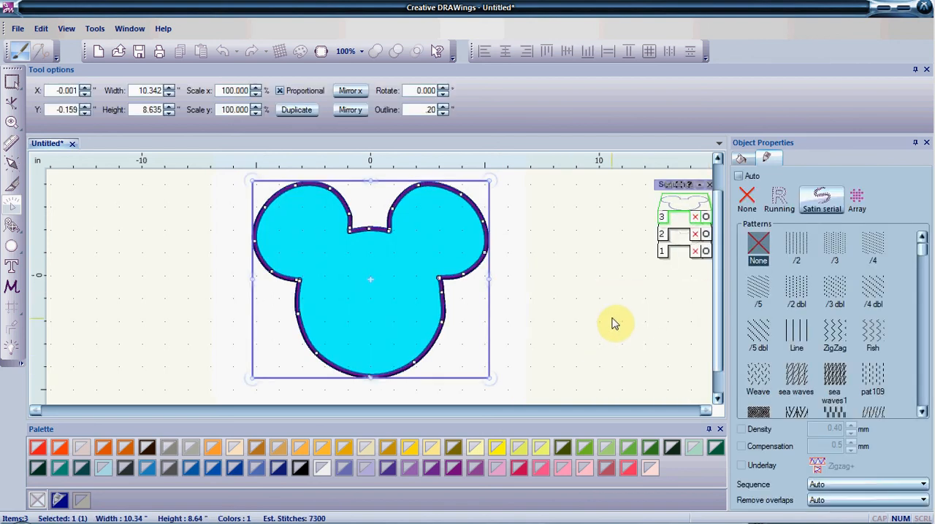
pyautogui.click(684, 210)
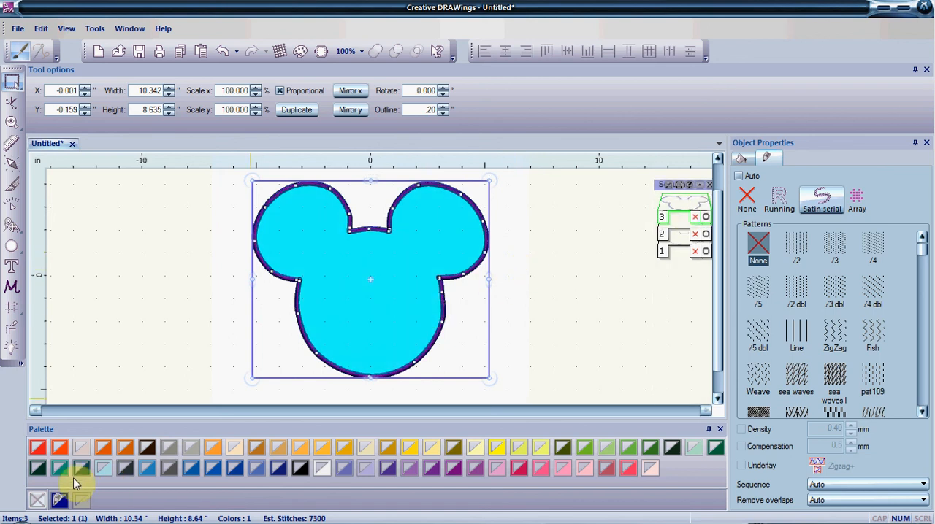
pyautogui.click(299, 467)
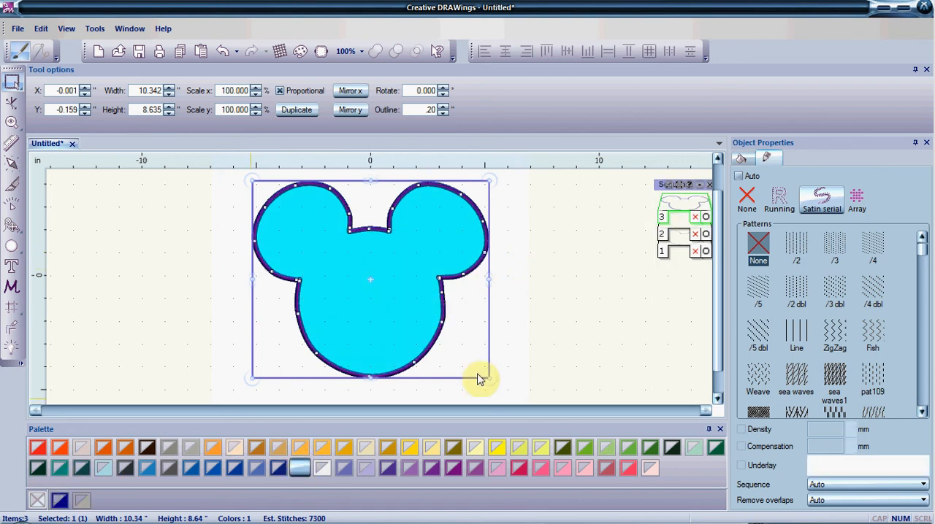
pyautogui.click(578, 351)
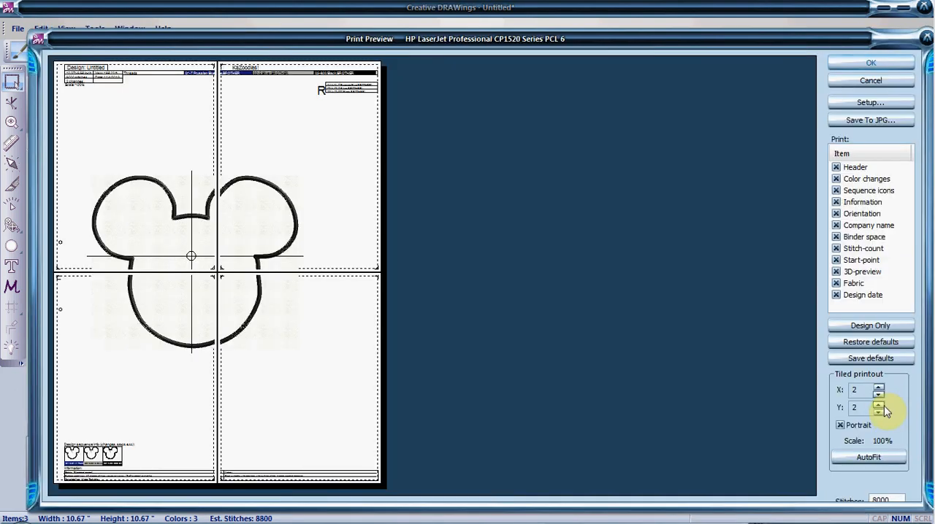
# Preview the design's printout with the tiled printout set to 1 by 1, cancel printing and select the mouse head's satin outline
pyautogui.click(879, 395)
pyautogui.click(879, 412)
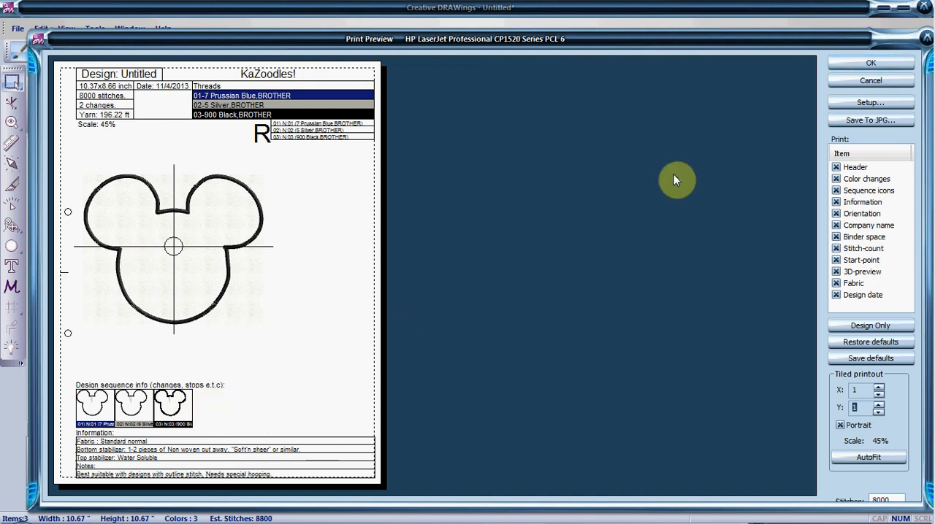
pyautogui.click(863, 81)
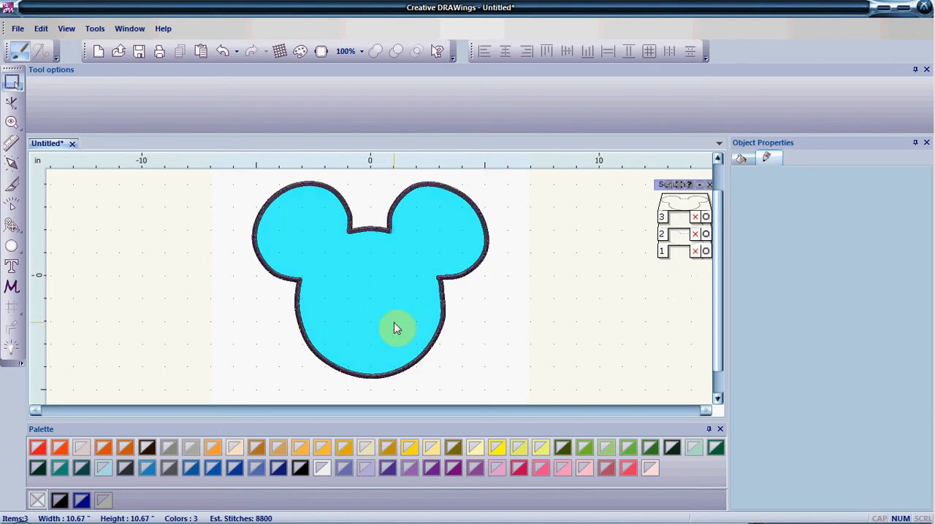
pyautogui.click(443, 319)
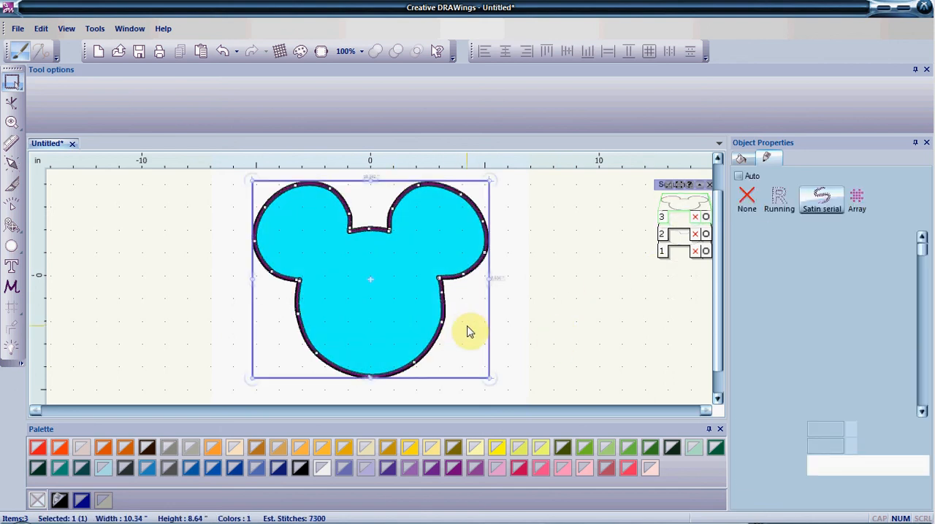